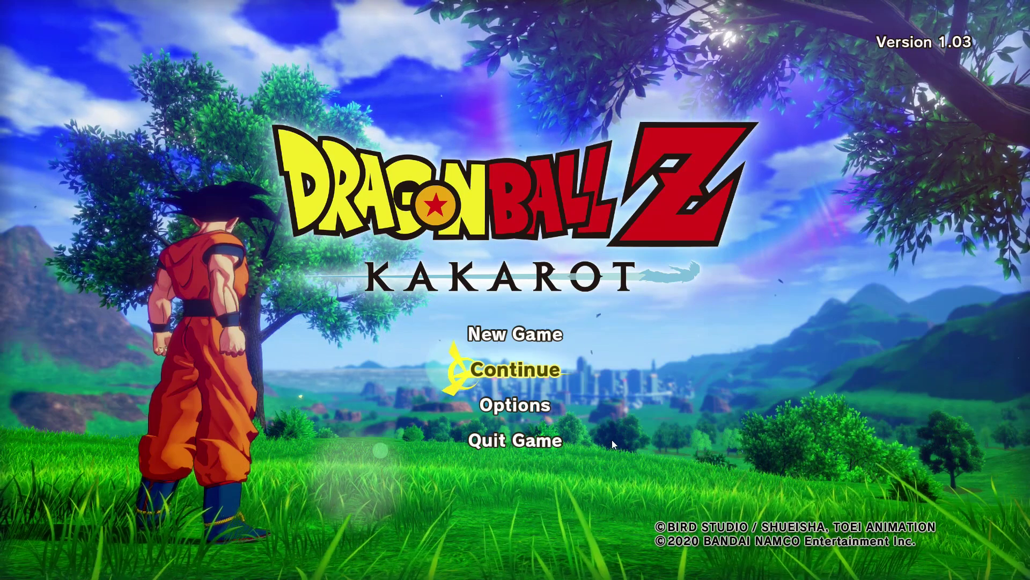
Step: Choose Options on the title menu to reach the Game Settings page
{"action": "left_click", "coordinate": [530, 407]}
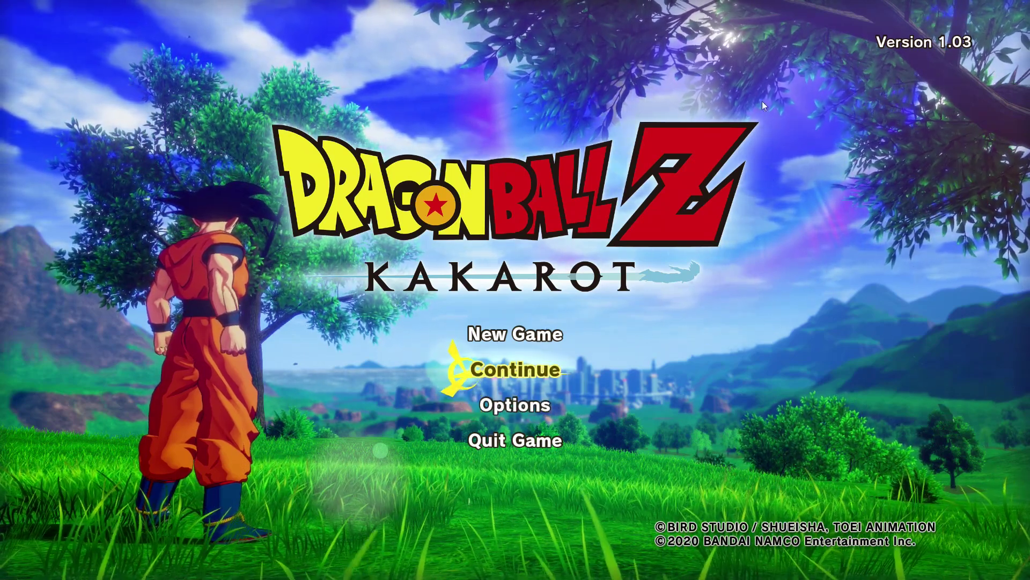
{"action": "left_click", "coordinate": [537, 407]}
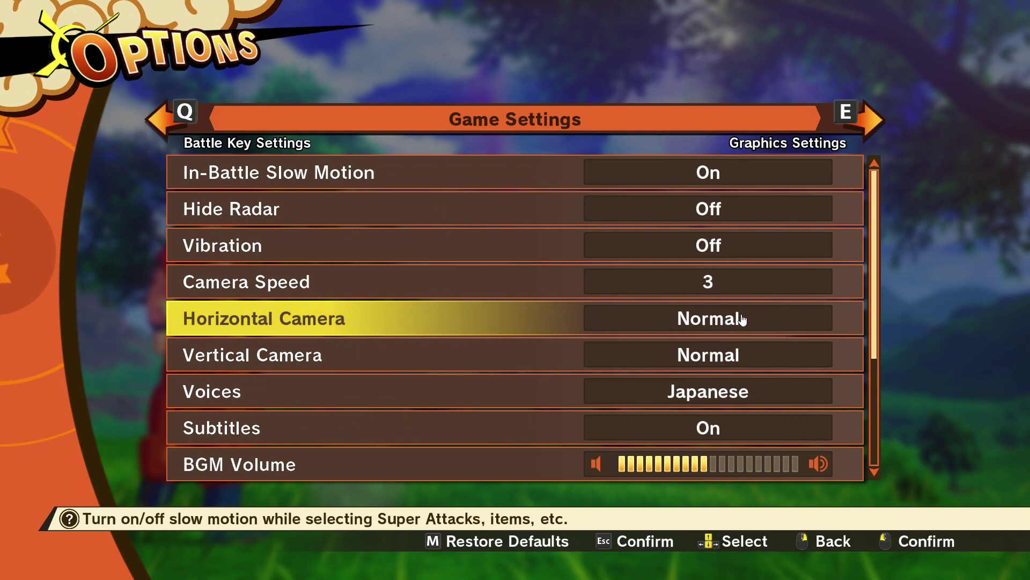
Step: Try Camera Speed values from 1 to 5, leaving it at 3 with Horizontal Camera Normal
{"action": "left_click", "coordinate": [839, 318]}
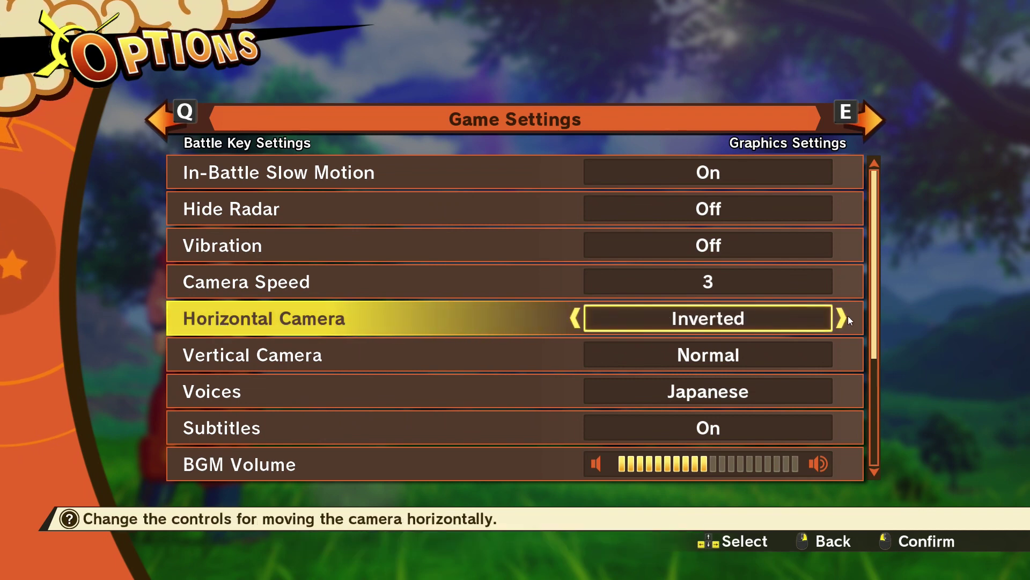
{"action": "left_click", "coordinate": [847, 319]}
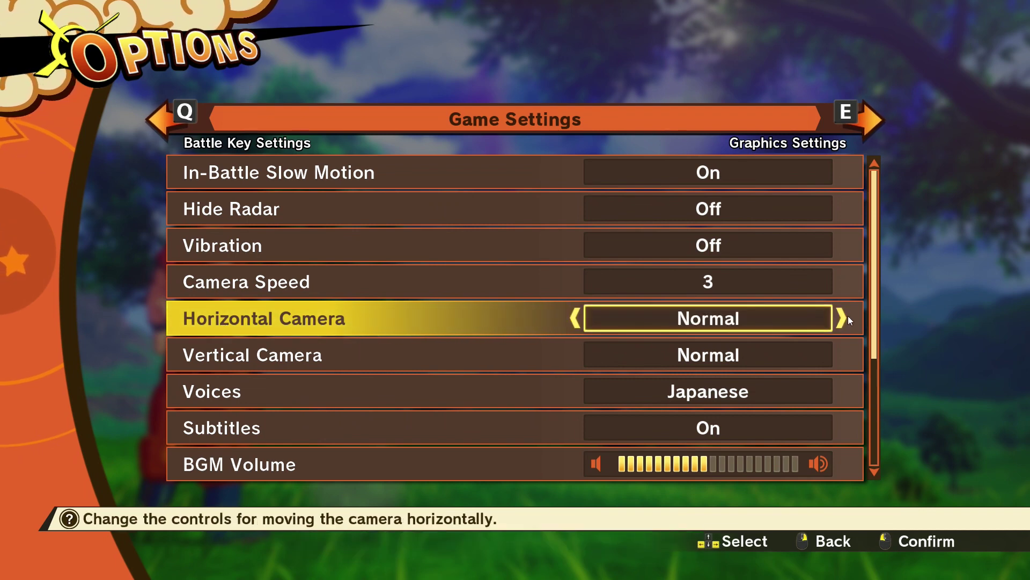
{"action": "left_click", "coordinate": [843, 281]}
{"action": "left_click", "coordinate": [843, 281]}
{"action": "left_click", "coordinate": [842, 282]}
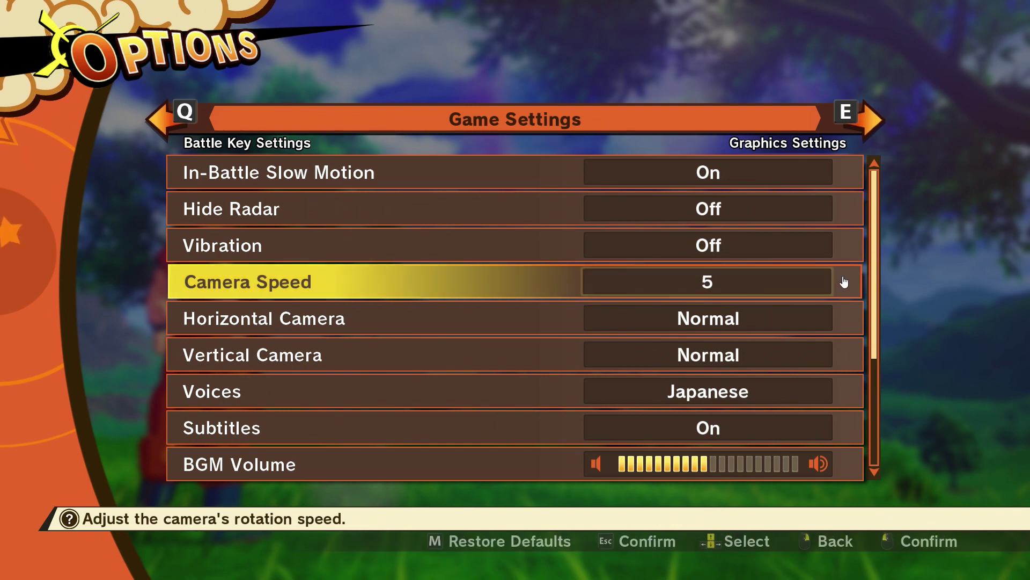
{"action": "left_click", "coordinate": [590, 283]}
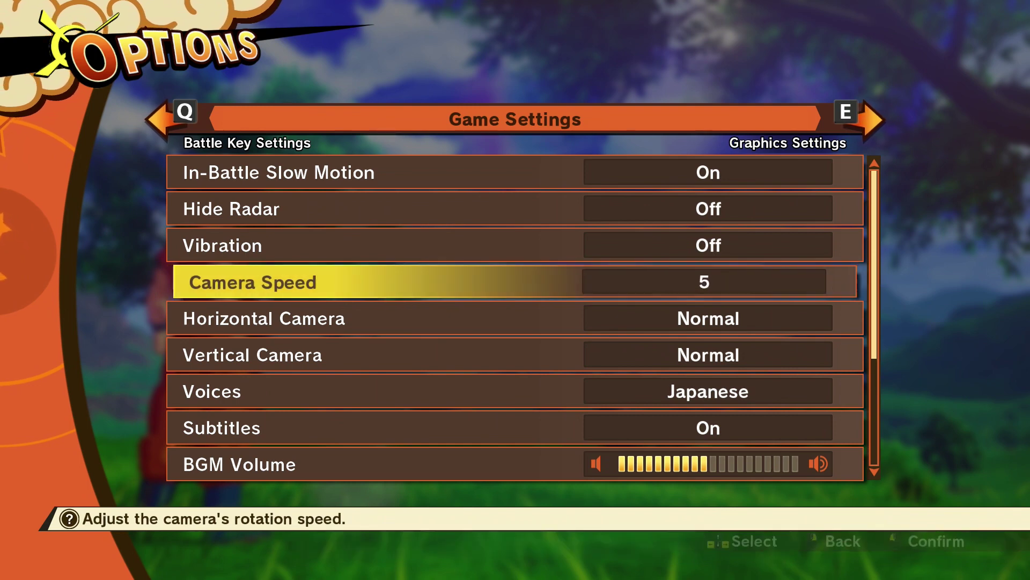
{"action": "left_click", "coordinate": [573, 281]}
{"action": "left_click", "coordinate": [572, 282]}
{"action": "left_click", "coordinate": [572, 282]}
{"action": "left_click", "coordinate": [572, 282]}
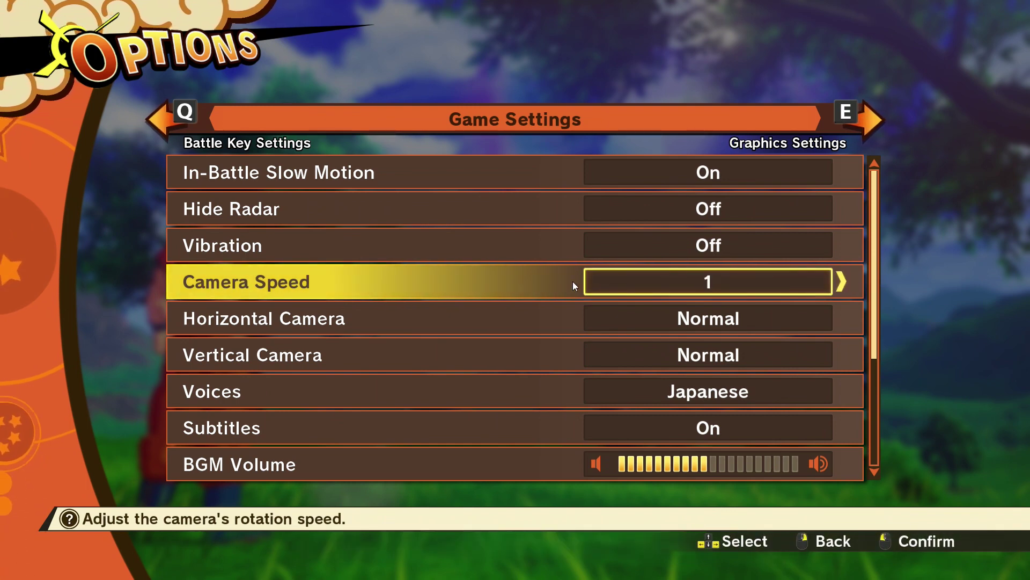
{"action": "left_click", "coordinate": [839, 288]}
{"action": "left_click", "coordinate": [839, 288]}
{"action": "left_click", "coordinate": [803, 288]}
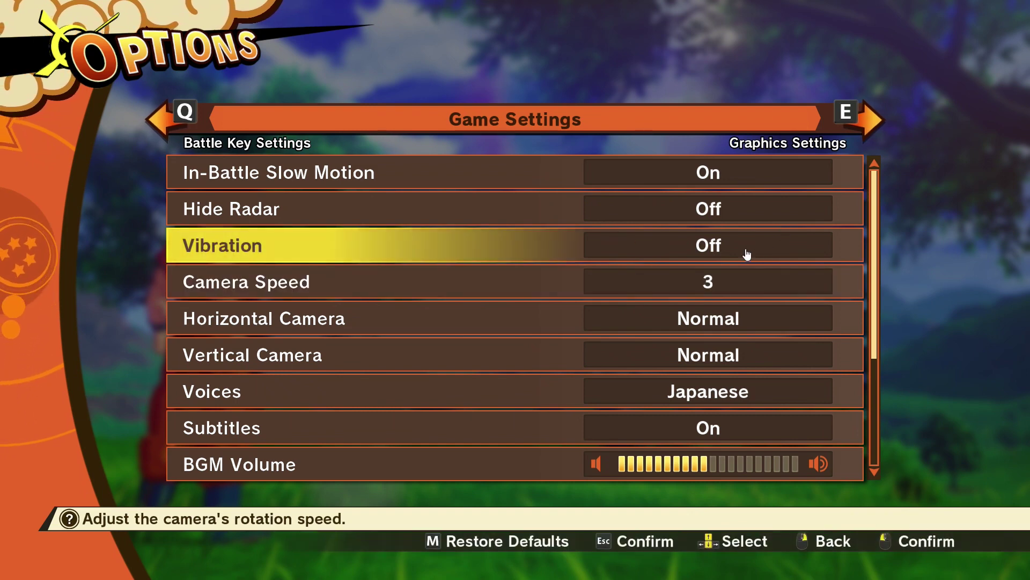
Step: Turn Hide Radar On and switch the Voices language to Japanese
{"action": "left_click", "coordinate": [805, 209]}
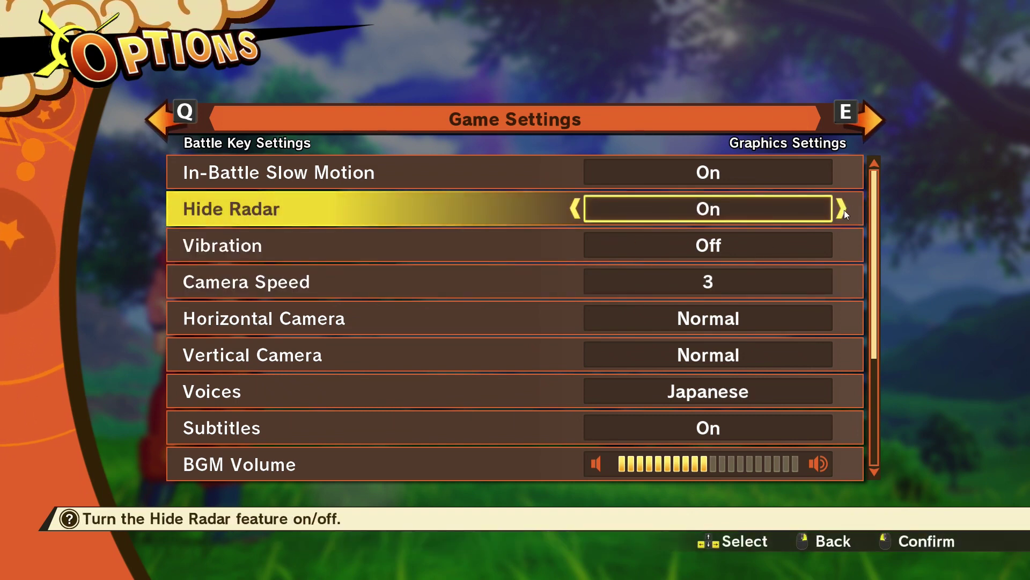
{"action": "left_click", "coordinate": [805, 180]}
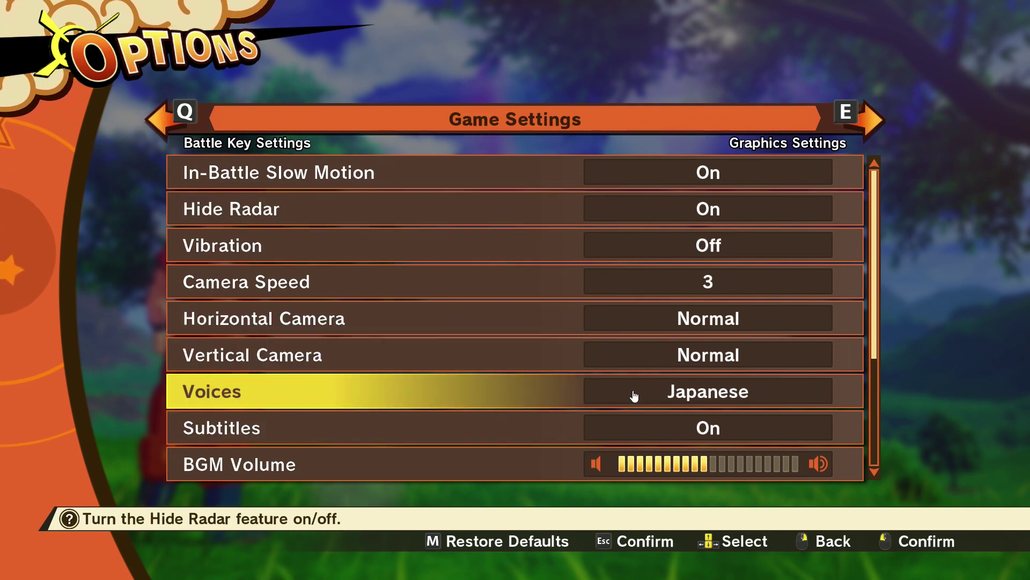
{"action": "left_click", "coordinate": [750, 396]}
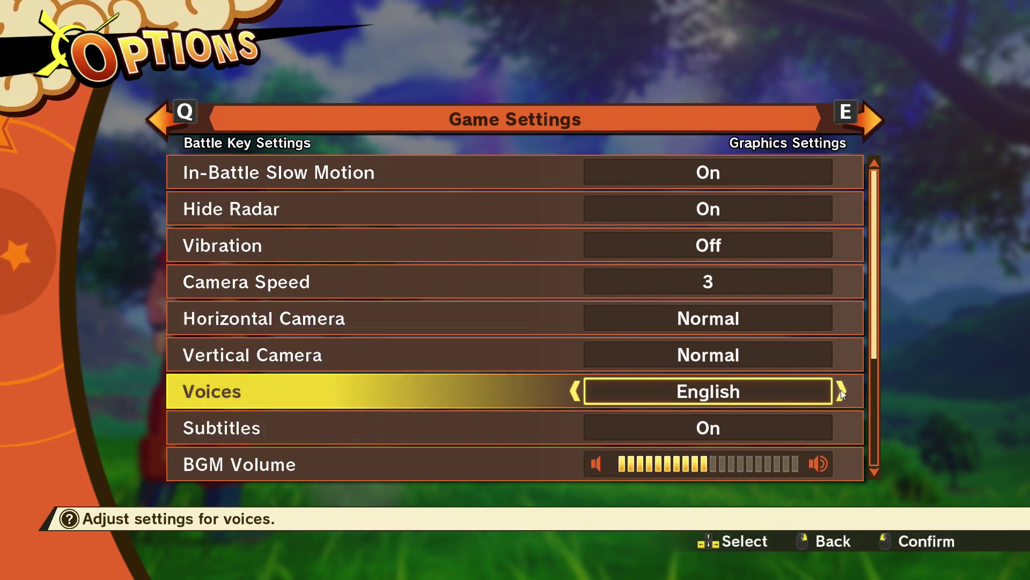
{"action": "left_click", "coordinate": [841, 392]}
{"action": "left_click", "coordinate": [840, 391]}
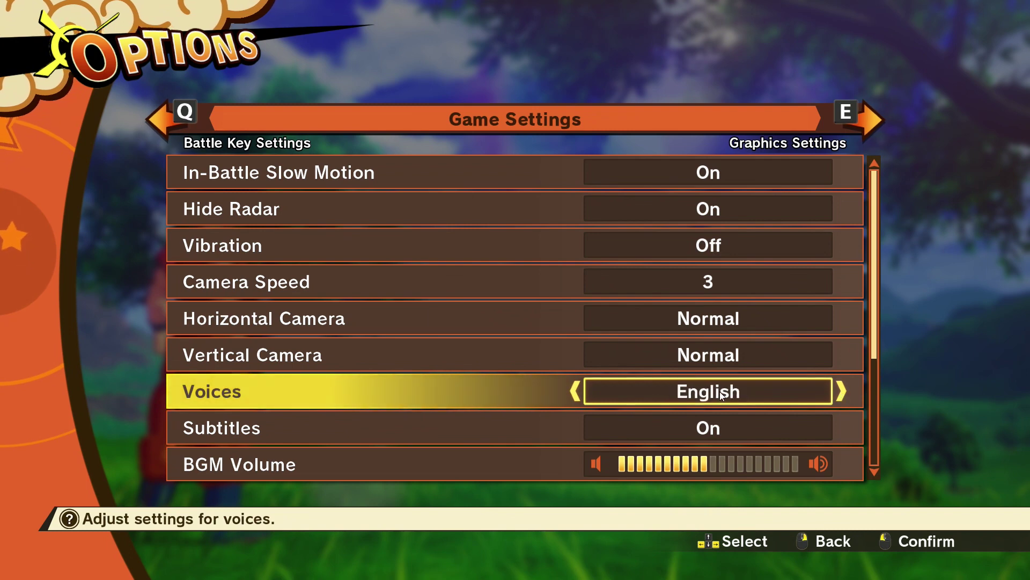
{"action": "left_click", "coordinate": [565, 381]}
{"action": "left_click", "coordinate": [704, 390]}
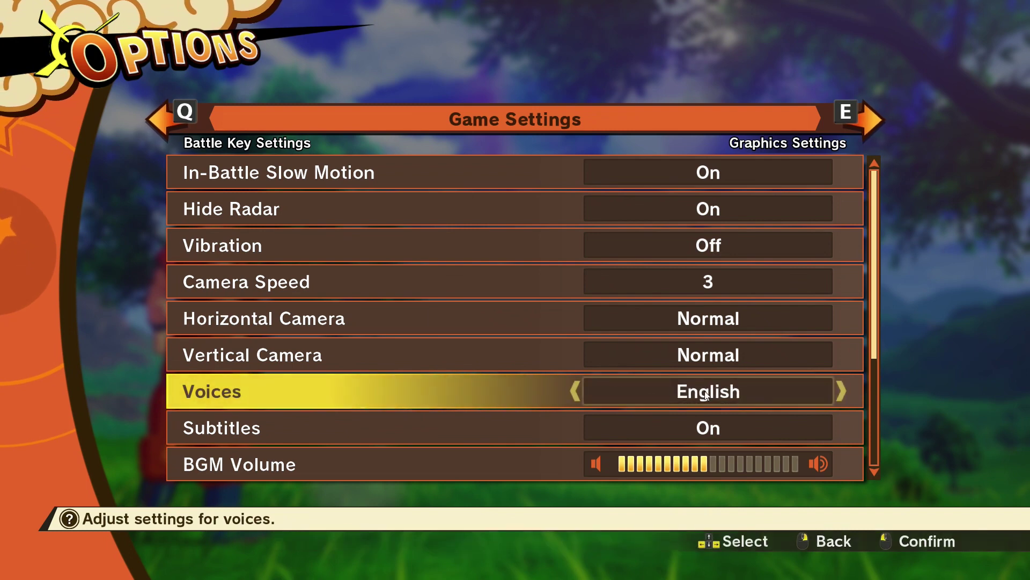
{"action": "left_click", "coordinate": [840, 391]}
{"action": "left_click", "coordinate": [506, 428]}
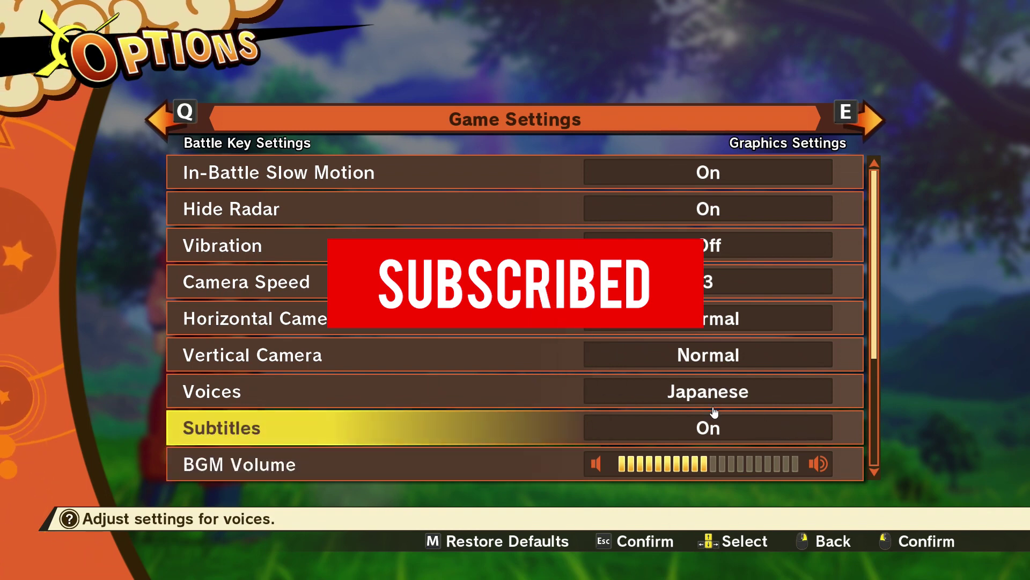
{"action": "scroll", "coordinate": [698, 385], "scroll_direction": "down", "scroll_amount": 3}
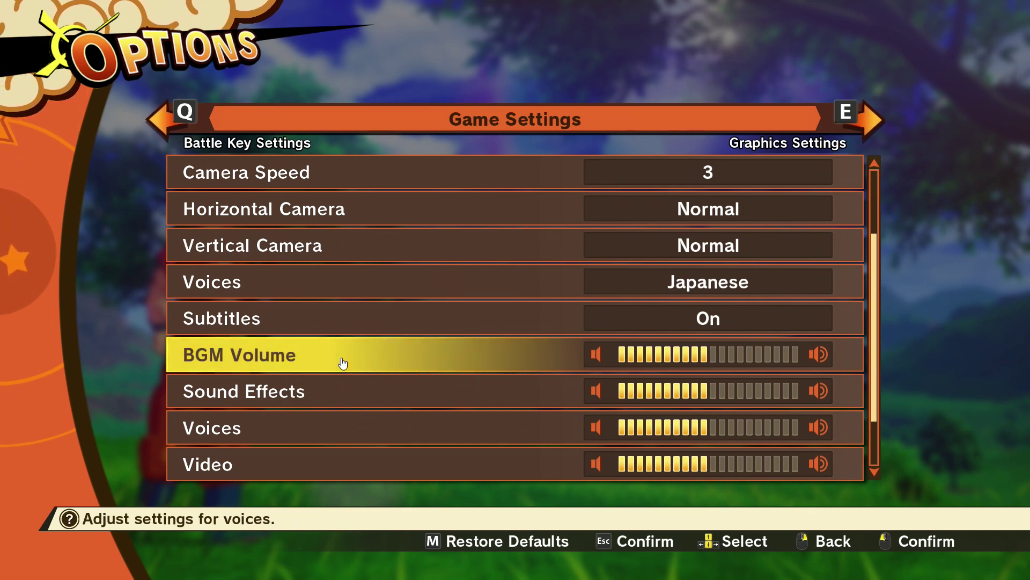
Step: Scroll through Game Settings, then move to Graphics Settings, answering the unsaved-changes prompt
{"action": "scroll", "coordinate": [324, 401], "scroll_direction": "down", "scroll_amount": 2}
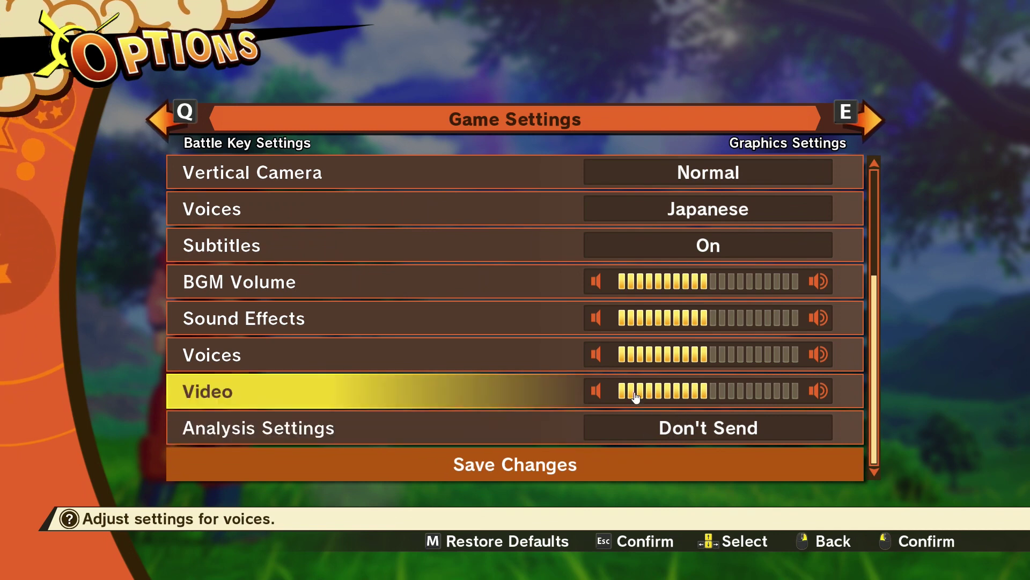
{"action": "scroll", "coordinate": [707, 377], "scroll_direction": "up", "scroll_amount": 5}
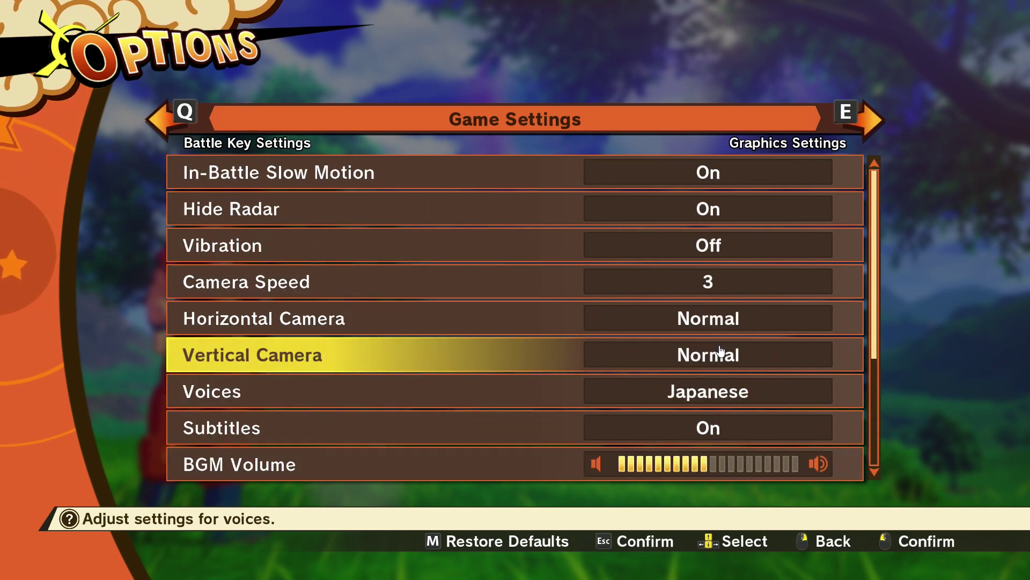
{"action": "left_click", "coordinate": [850, 122]}
{"action": "left_click", "coordinate": [529, 310]}
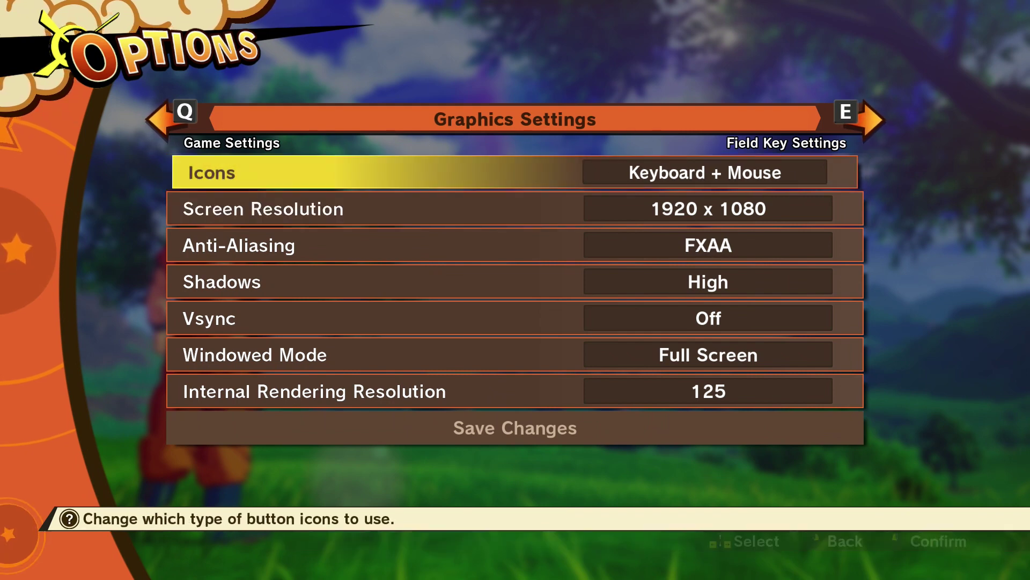
Step: Try Icons Type A and Type B, briefly leaving and returning to Graphics Settings
{"action": "left_click", "coordinate": [750, 176]}
{"action": "left_click", "coordinate": [842, 173]}
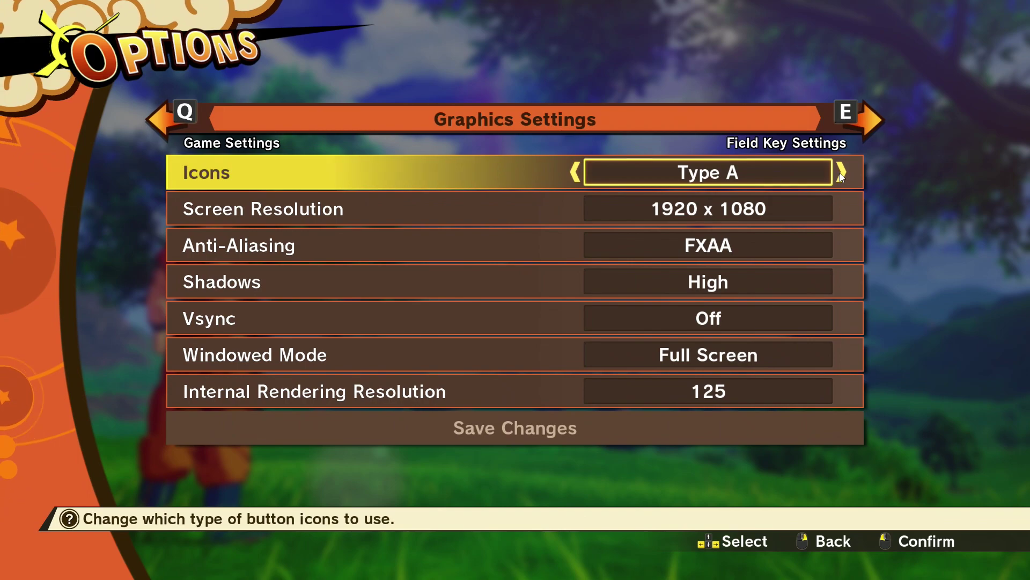
{"action": "left_click", "coordinate": [841, 173]}
{"action": "key", "text": "q"}
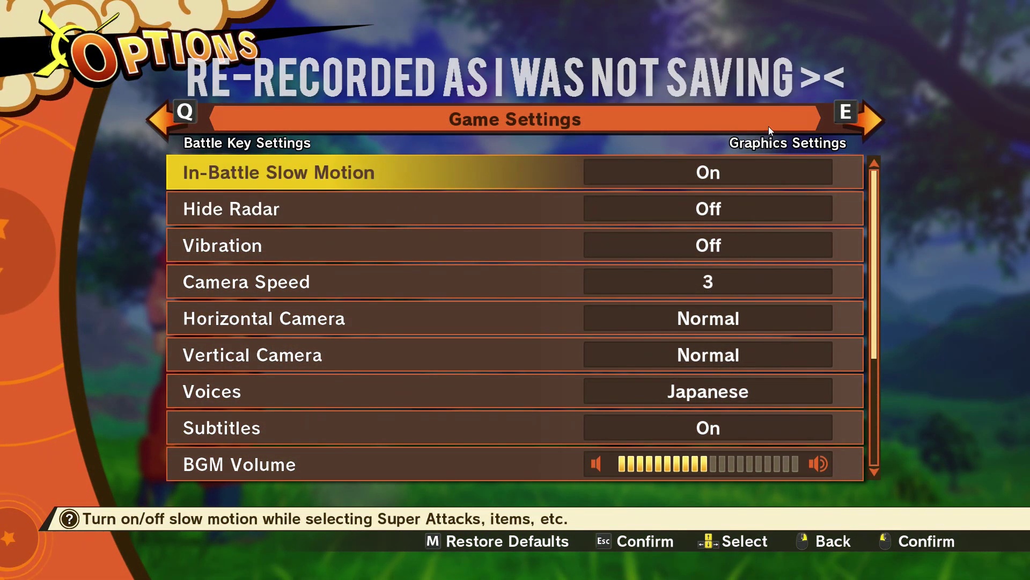
{"action": "left_click", "coordinate": [855, 120]}
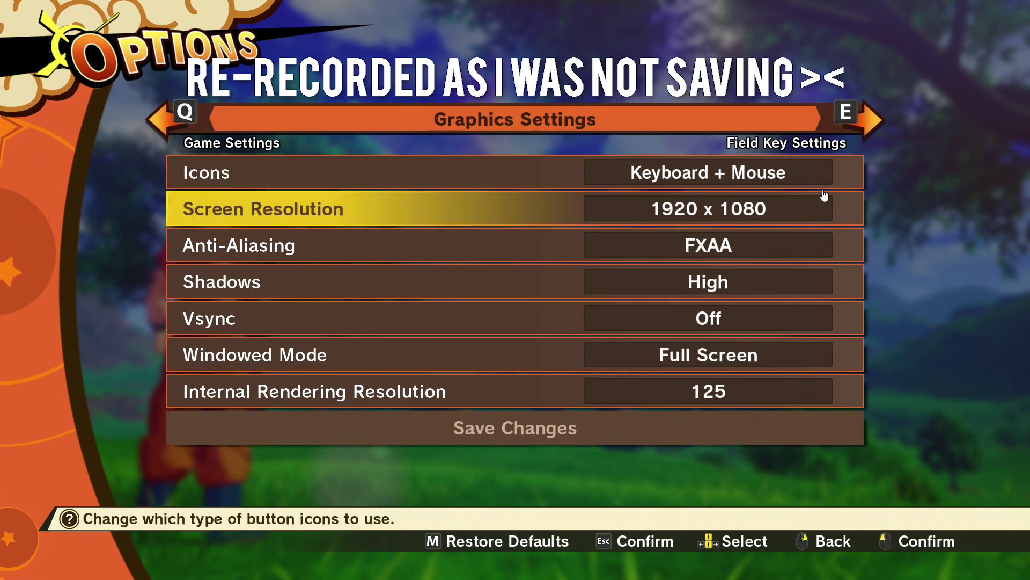
Step: Set Icons to Type A and save the graphics settings, dismissing the saved notice
{"action": "left_click", "coordinate": [736, 172]}
{"action": "left_click", "coordinate": [841, 176]}
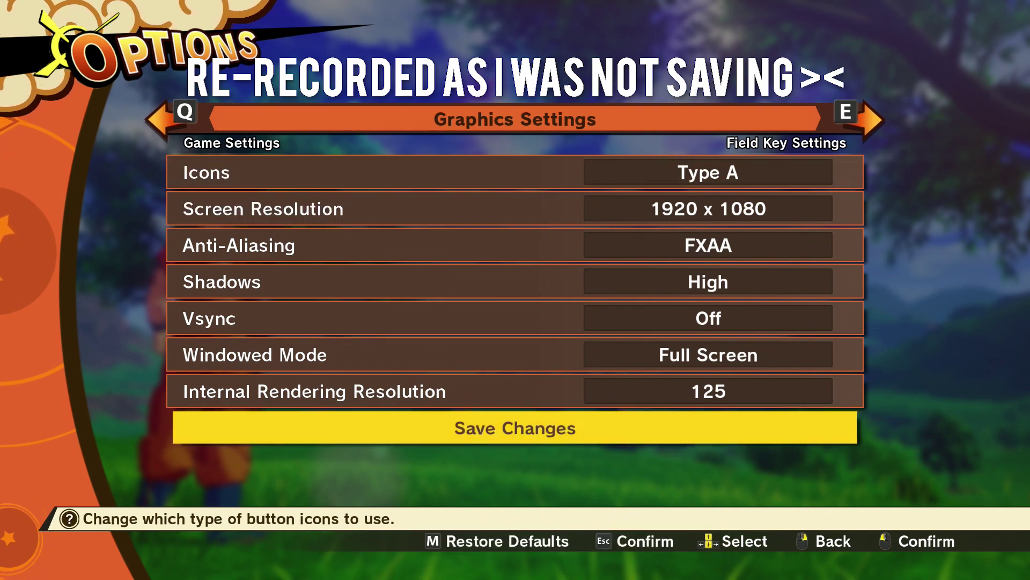
{"action": "left_click", "coordinate": [617, 428]}
{"action": "left_click", "coordinate": [543, 294]}
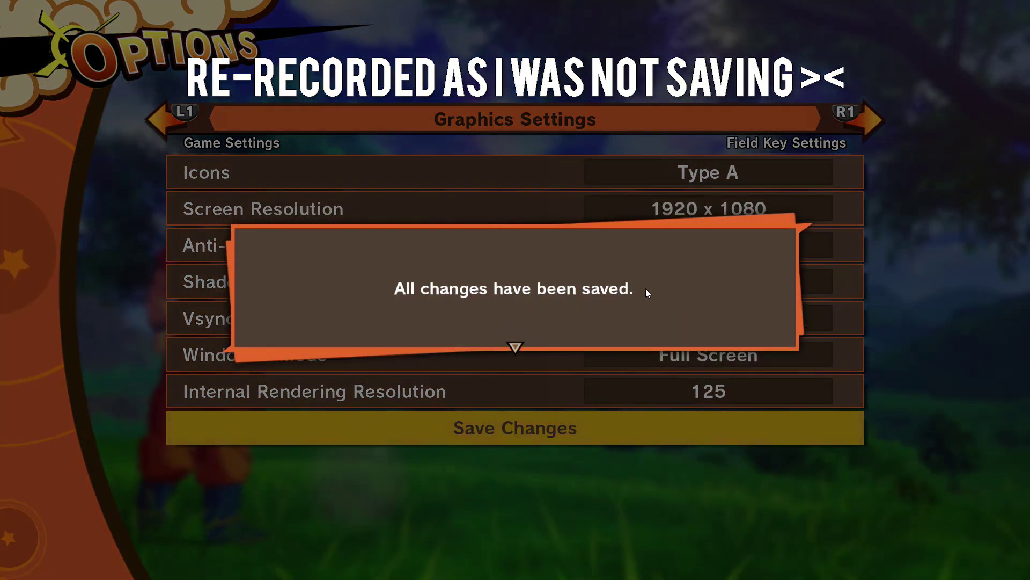
{"action": "left_click", "coordinate": [646, 288]}
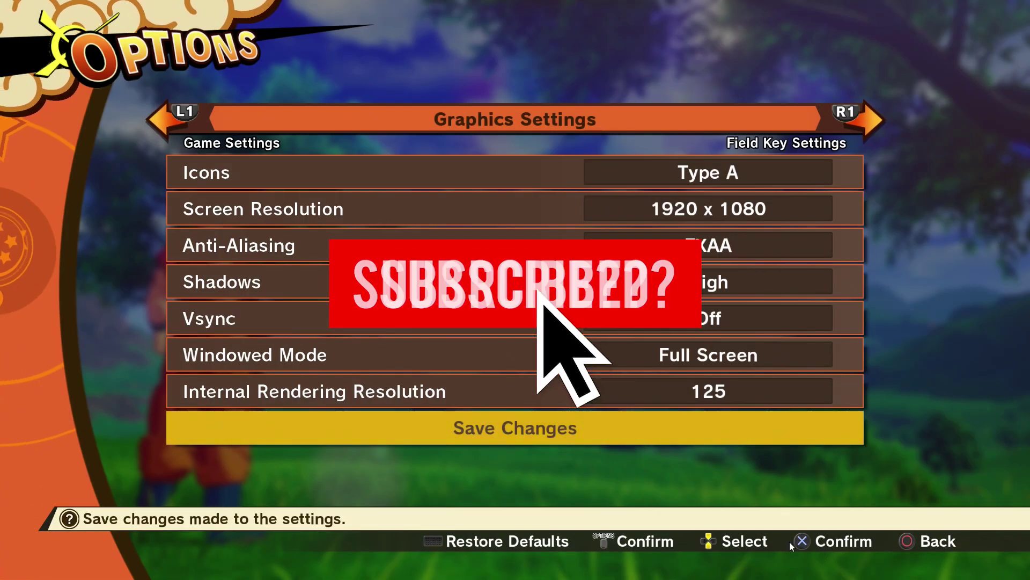
Step: Flip between the Field Key Settings and Graphics Settings pages twice
{"action": "left_click", "coordinate": [866, 130]}
{"action": "left_click", "coordinate": [178, 136]}
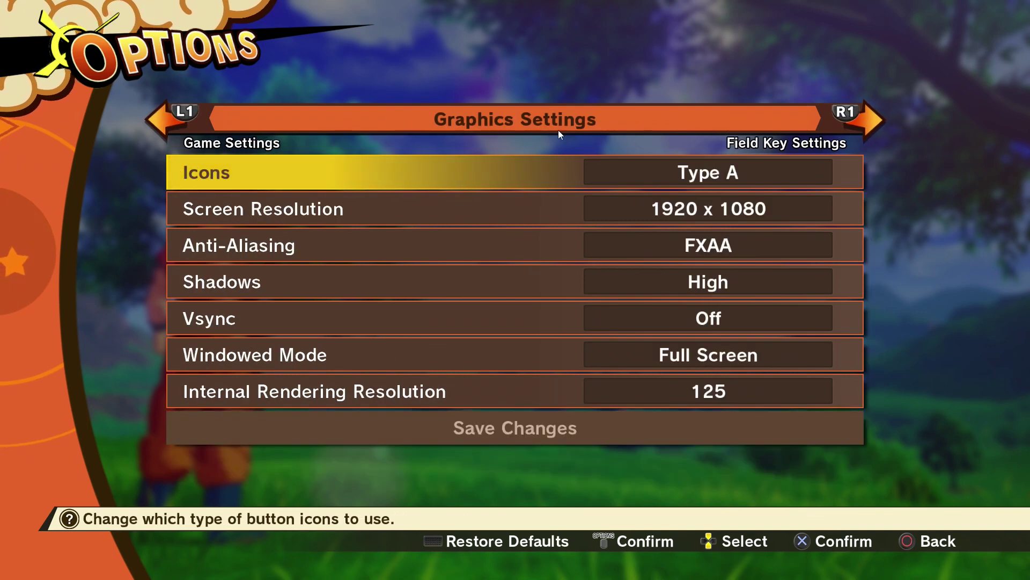
{"action": "left_click", "coordinate": [846, 131]}
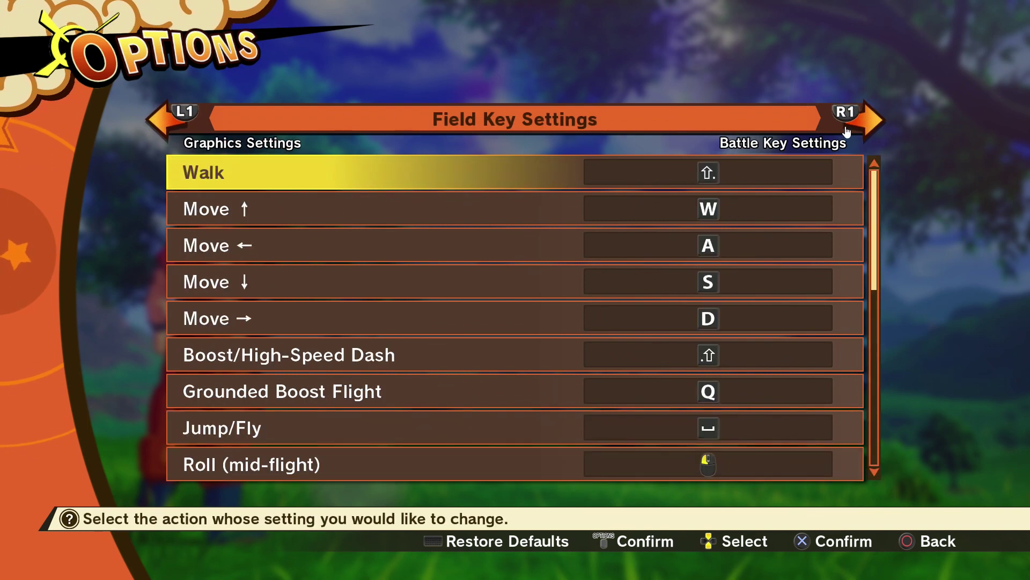
{"action": "left_click", "coordinate": [168, 132]}
Step: Set Icons to Type B and save the graphics settings, dismissing the saved notice
{"action": "left_click", "coordinate": [733, 175]}
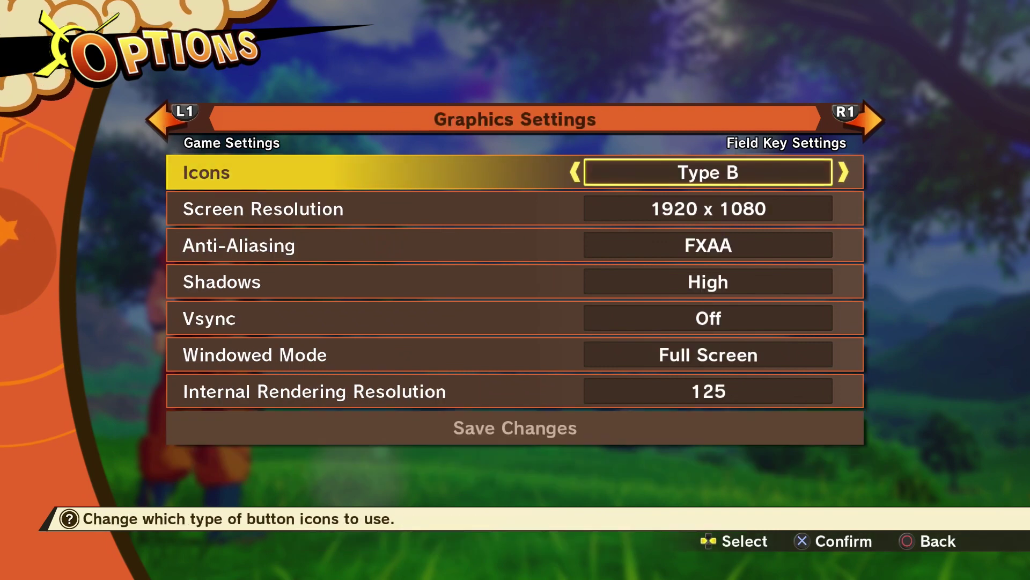
{"action": "left_click", "coordinate": [886, 322]}
{"action": "left_click", "coordinate": [560, 423]}
{"action": "left_click", "coordinate": [548, 299]}
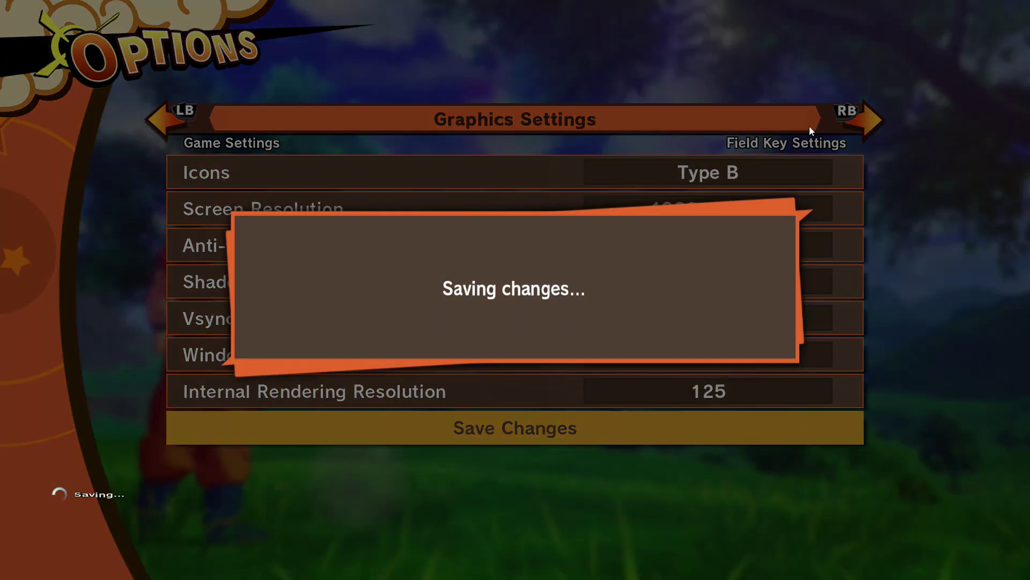
{"action": "left_click", "coordinate": [873, 125]}
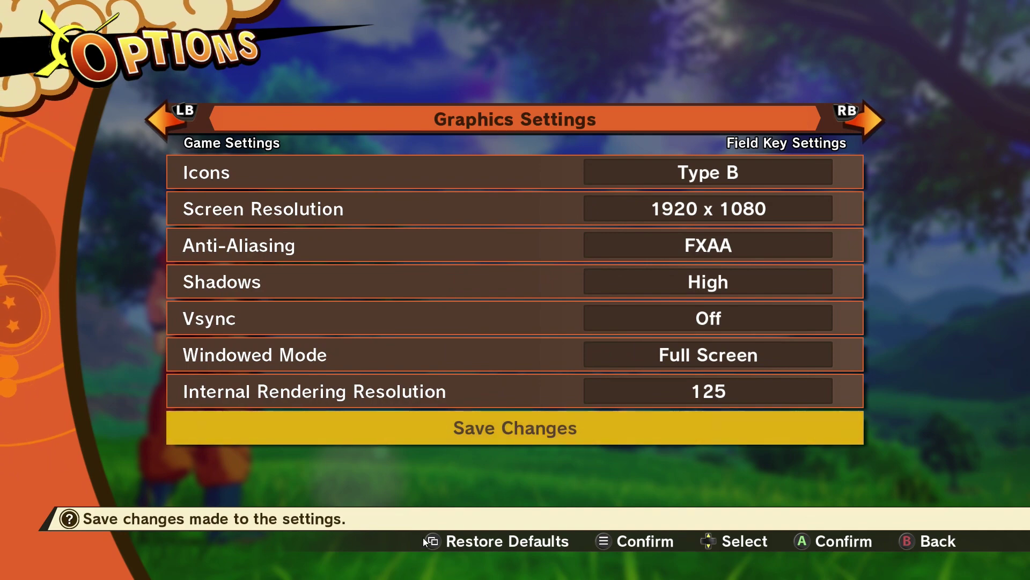
{"action": "left_click", "coordinate": [842, 209]}
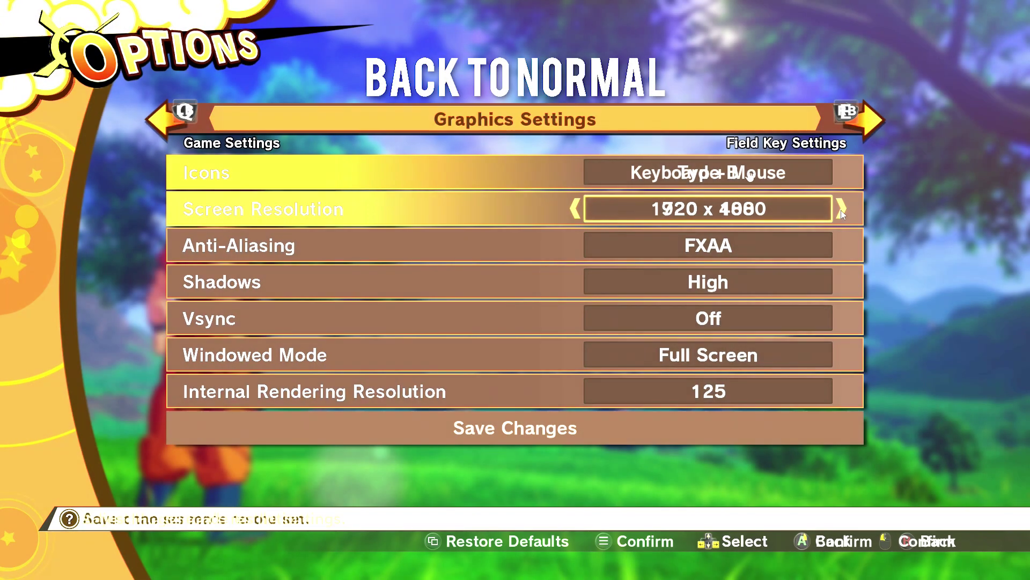
Step: Cycle screen resolution through every size back to 1920 x 1080, then set Anti-Aliasing to Off
{"action": "left_click", "coordinate": [841, 209]}
{"action": "left_click", "coordinate": [841, 209]}
{"action": "left_click", "coordinate": [841, 209]}
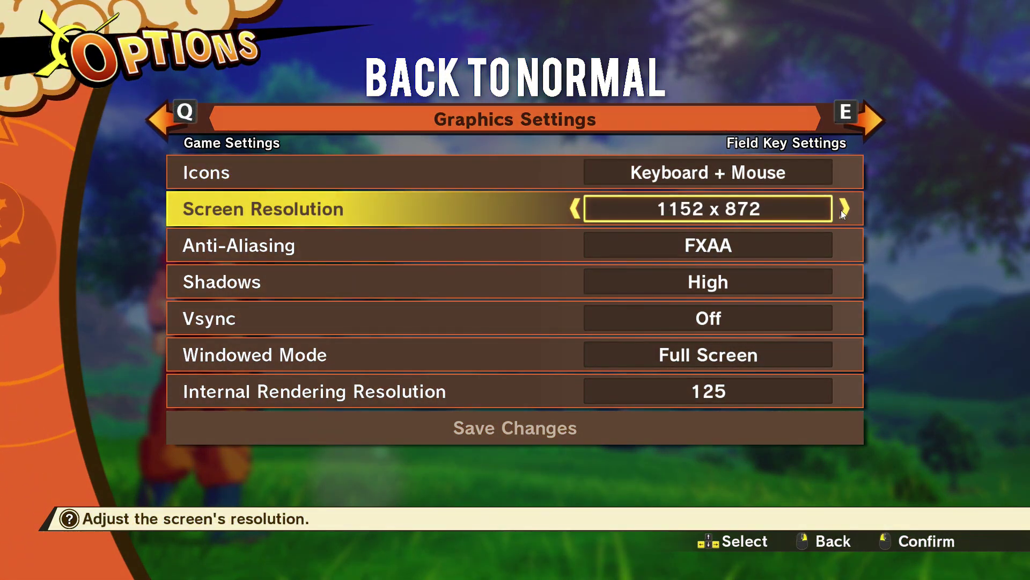
{"action": "left_click", "coordinate": [841, 209]}
{"action": "left_click", "coordinate": [842, 210]}
{"action": "left_click", "coordinate": [841, 209]}
{"action": "left_click", "coordinate": [841, 210]}
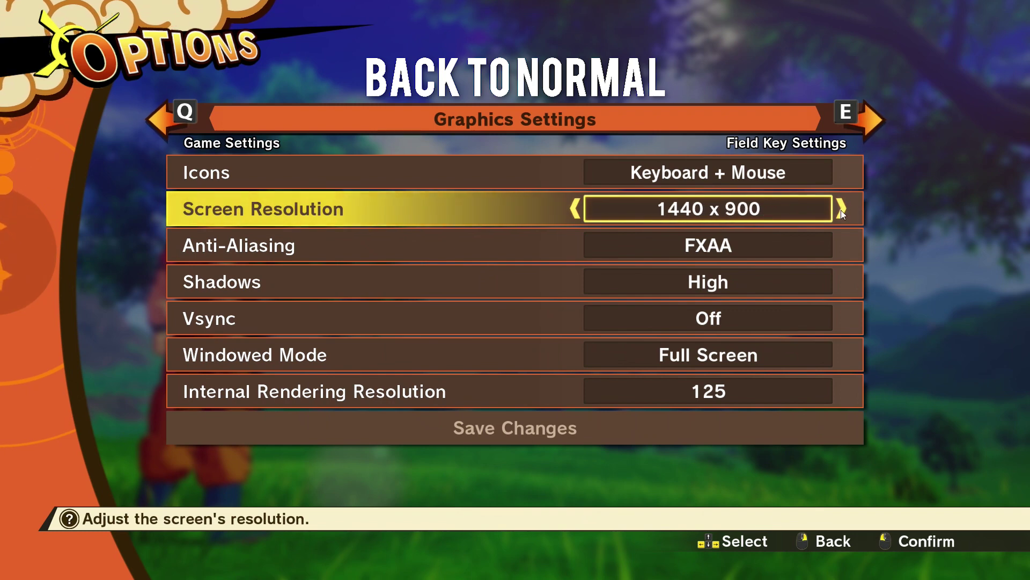
{"action": "left_click", "coordinate": [842, 210]}
{"action": "left_click", "coordinate": [842, 209]}
{"action": "left_click", "coordinate": [841, 209]}
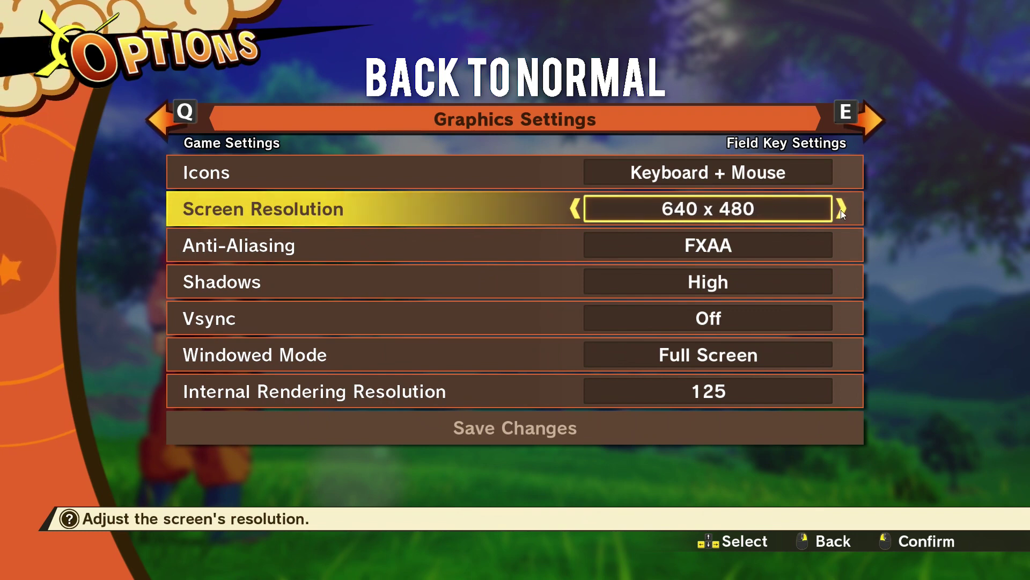
{"action": "left_click", "coordinate": [574, 212]}
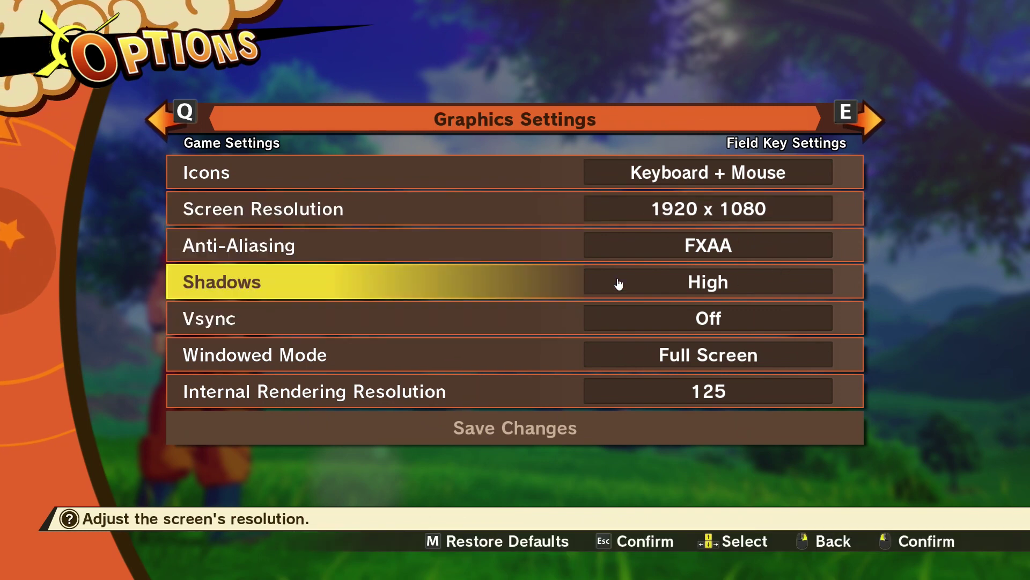
{"action": "left_click", "coordinate": [816, 248]}
{"action": "left_click", "coordinate": [838, 247]}
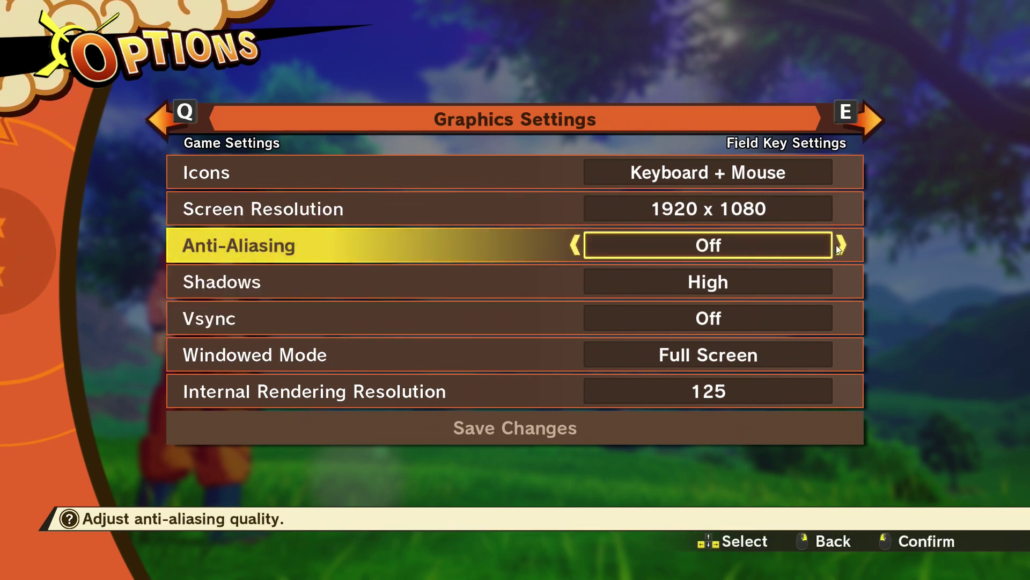
Step: Return Anti-Aliasing to FXAA and move on to the Field Key Settings bindings page
{"action": "left_click", "coordinate": [840, 247]}
{"action": "left_click", "coordinate": [684, 282]}
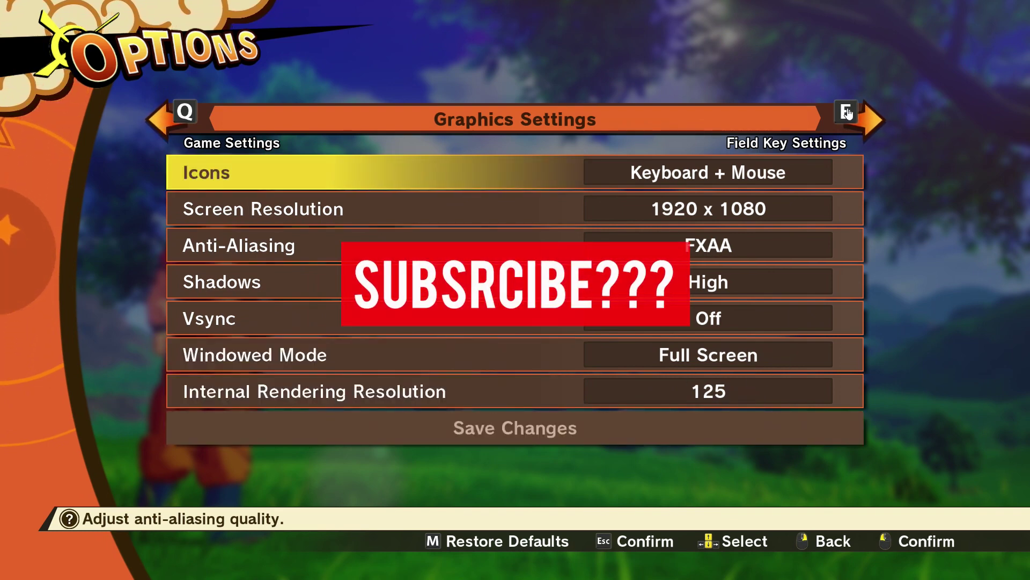
{"action": "left_click", "coordinate": [863, 124]}
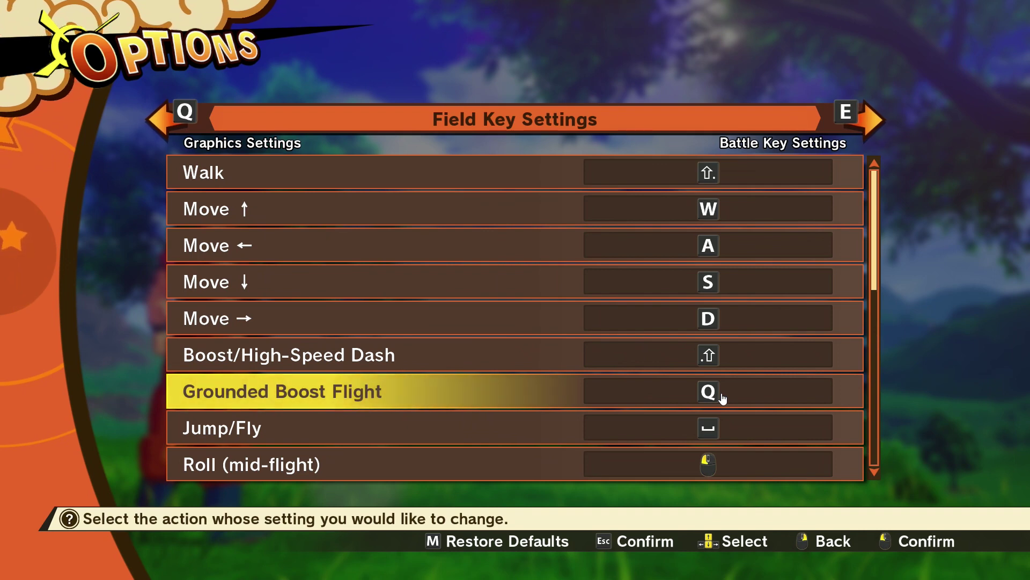
Step: Review Field Key bindings: Ascend on E, Descend on C, Search for Ki on Ctrl, Target Cursor on F
{"action": "scroll", "coordinate": [723, 397], "scroll_direction": "down", "scroll_amount": 1}
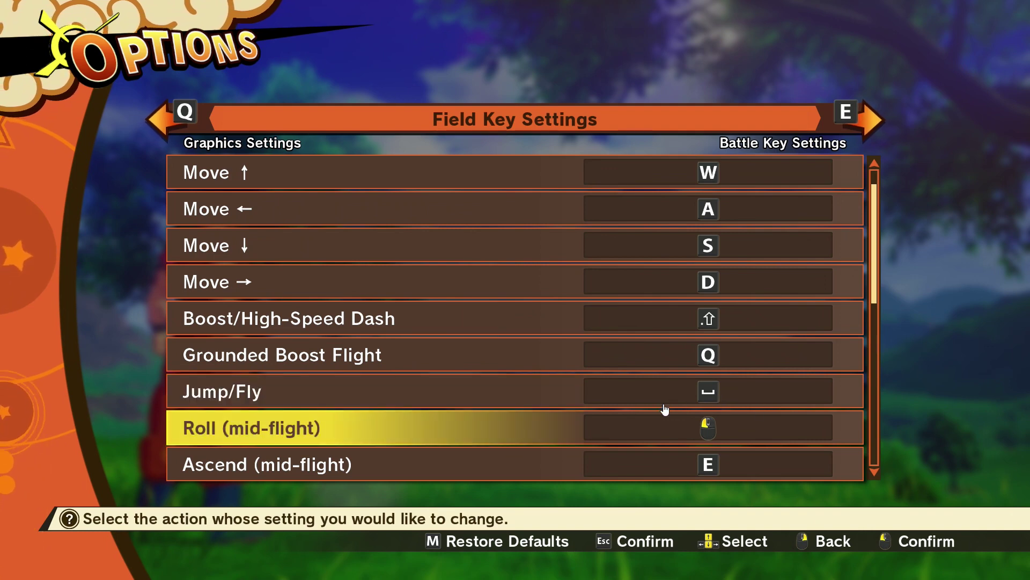
{"action": "scroll", "coordinate": [665, 410], "scroll_direction": "down", "scroll_amount": 1}
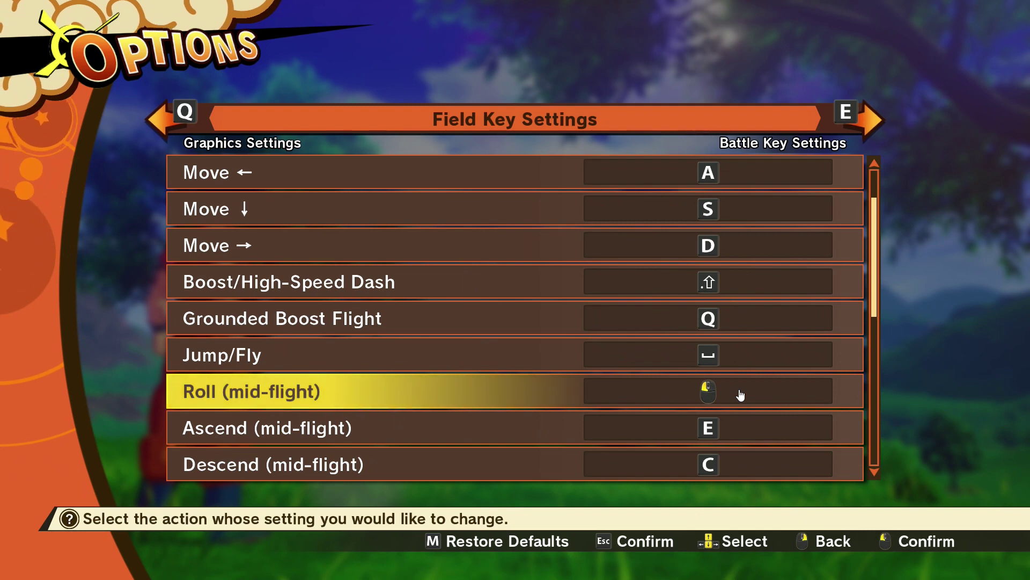
{"action": "key", "text": "Down"}
{"action": "key", "text": "Down"}
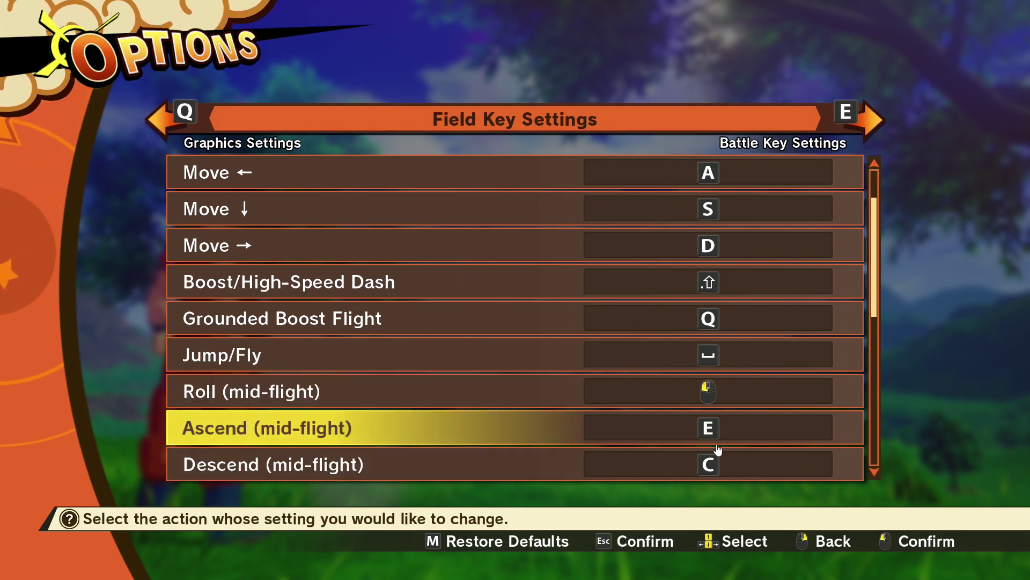
{"action": "scroll", "coordinate": [716, 449], "scroll_direction": "down", "scroll_amount": 2}
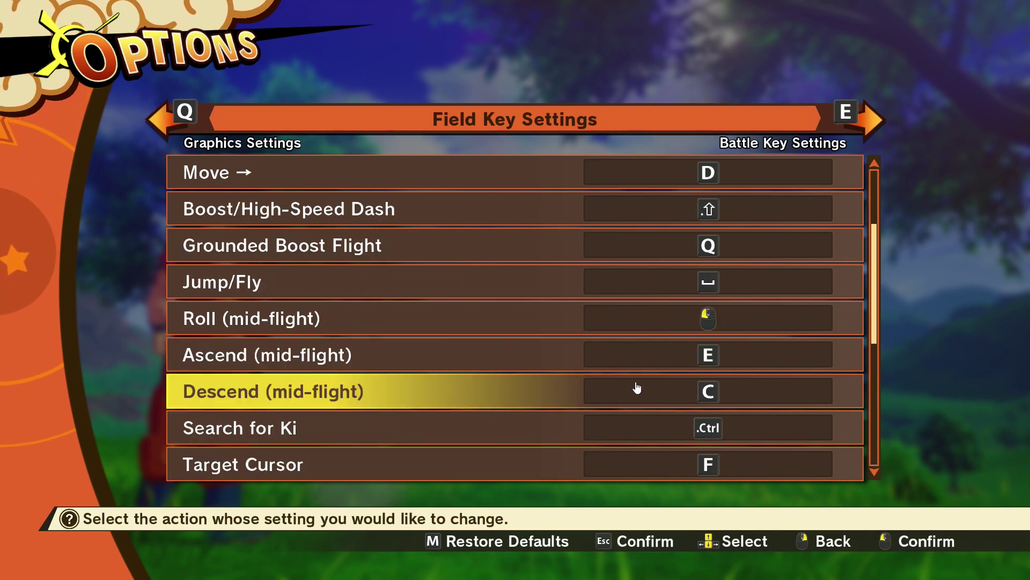
{"action": "key", "text": "Up"}
{"action": "key", "text": "Down"}
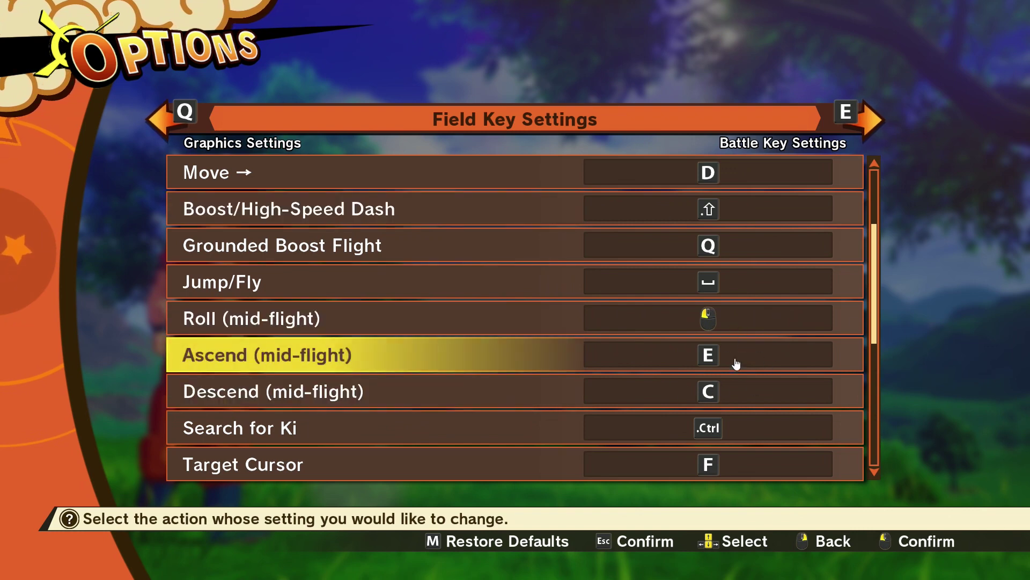
{"action": "scroll", "coordinate": [650, 397], "scroll_direction": "down", "scroll_amount": 1}
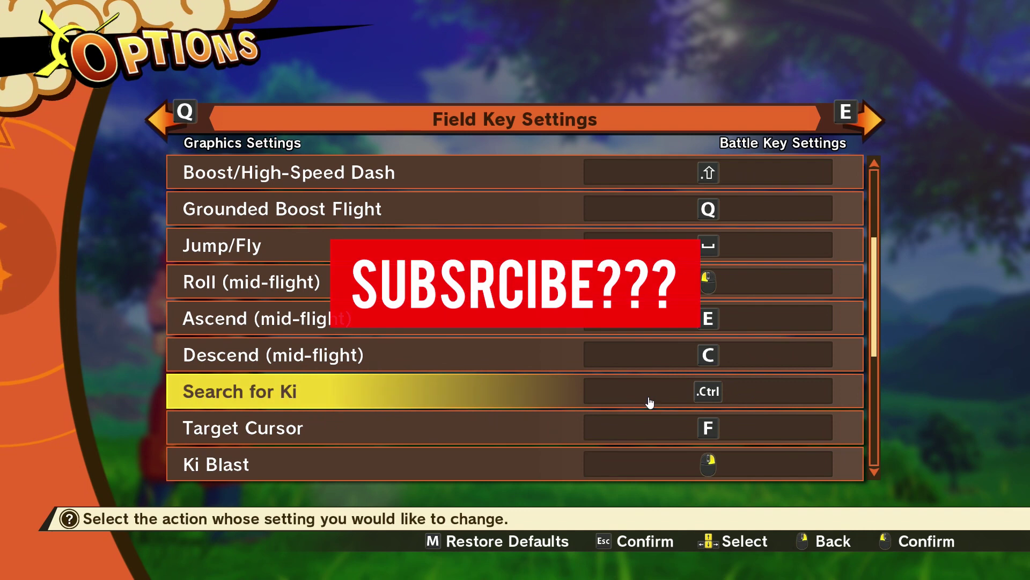
{"action": "scroll", "coordinate": [658, 395], "scroll_direction": "down", "scroll_amount": 1}
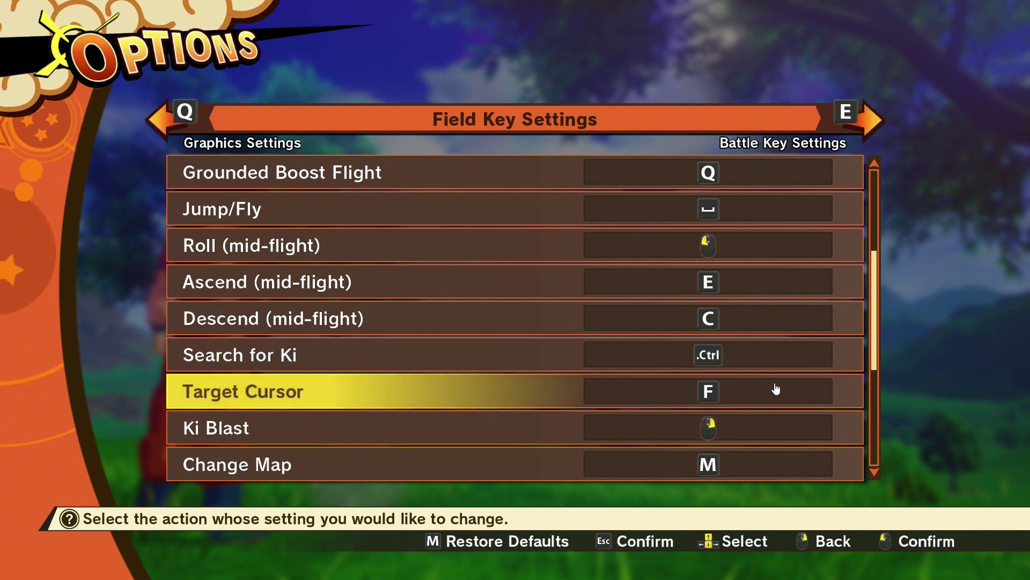
{"action": "scroll", "coordinate": [776, 389], "scroll_direction": "down", "scroll_amount": 2}
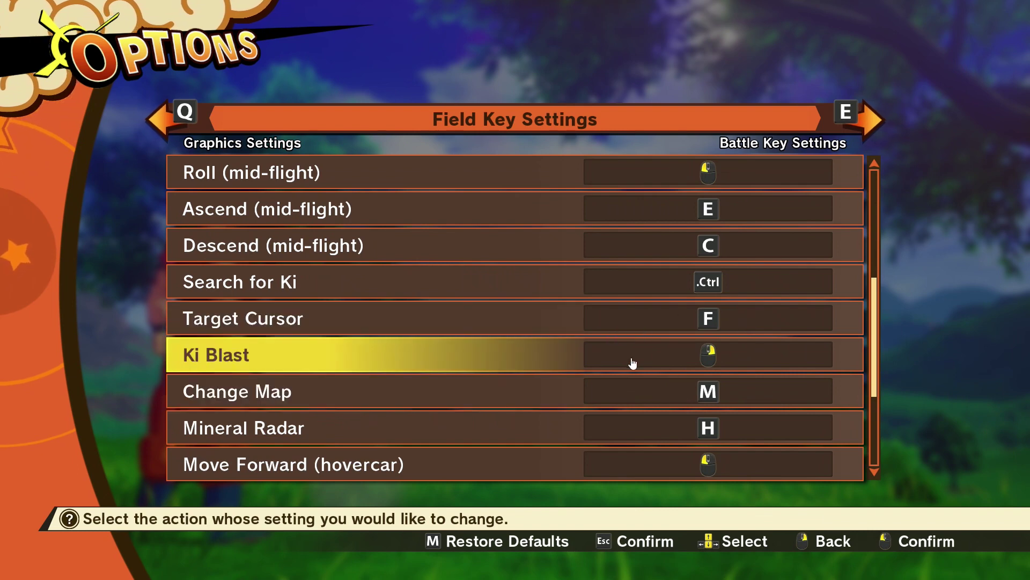
{"action": "scroll", "coordinate": [655, 388], "scroll_direction": "down", "scroll_amount": 1}
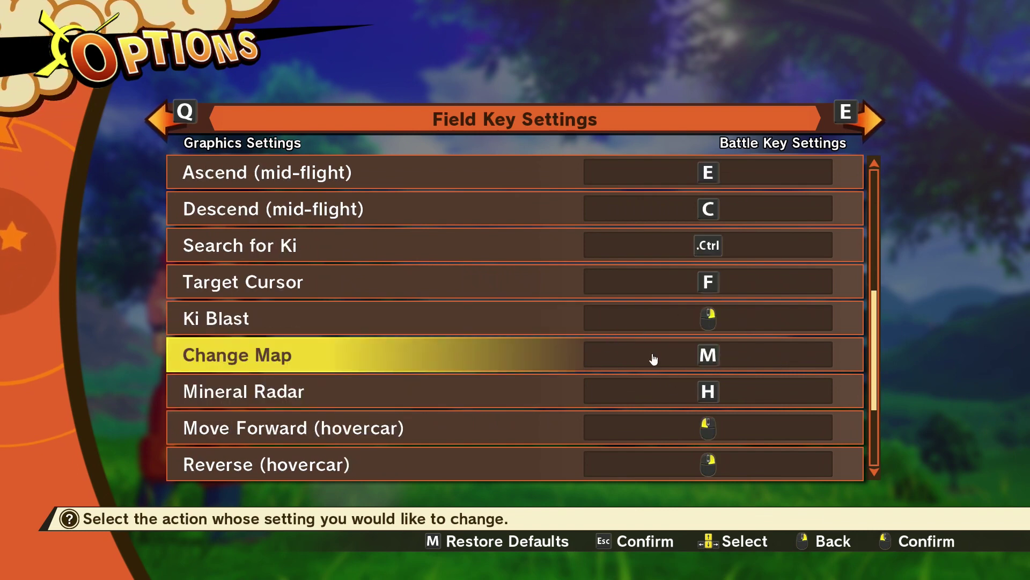
{"action": "scroll", "coordinate": [658, 396], "scroll_direction": "down", "scroll_amount": 1}
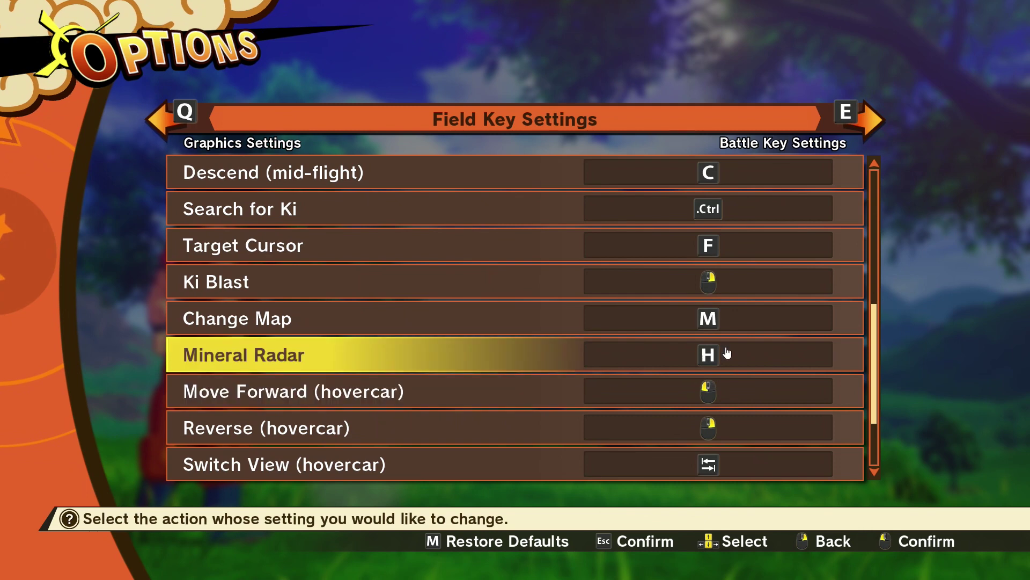
{"action": "scroll", "coordinate": [737, 358], "scroll_direction": "down", "scroll_amount": 1}
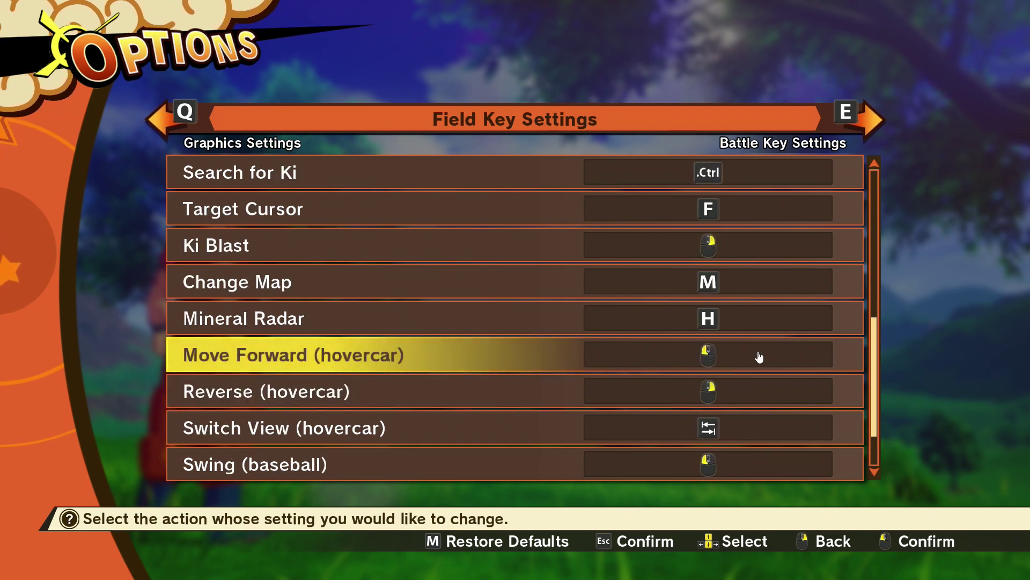
{"action": "scroll", "coordinate": [739, 403], "scroll_direction": "down", "scroll_amount": 1}
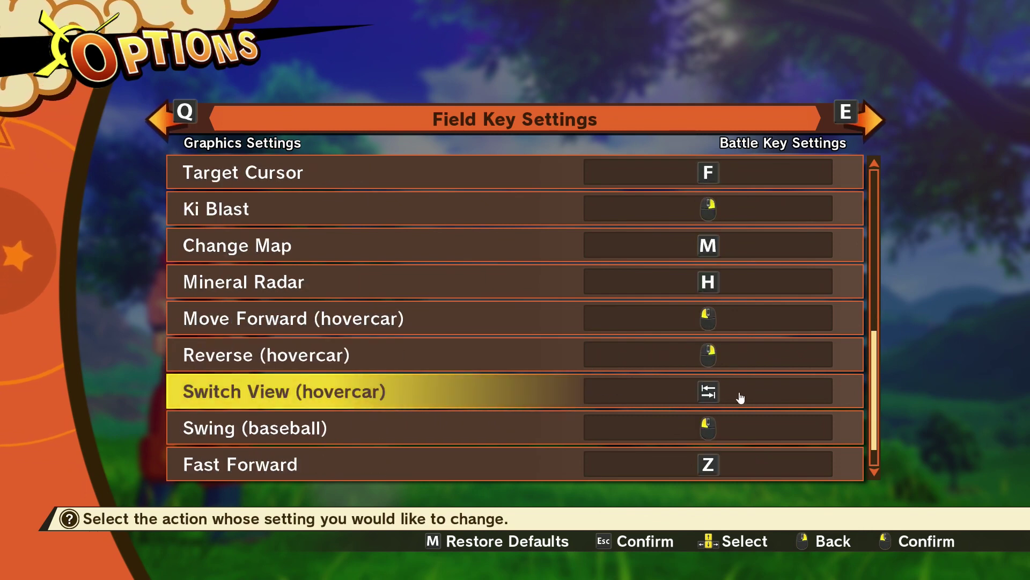
{"action": "scroll", "coordinate": [676, 399], "scroll_direction": "down", "scroll_amount": 1}
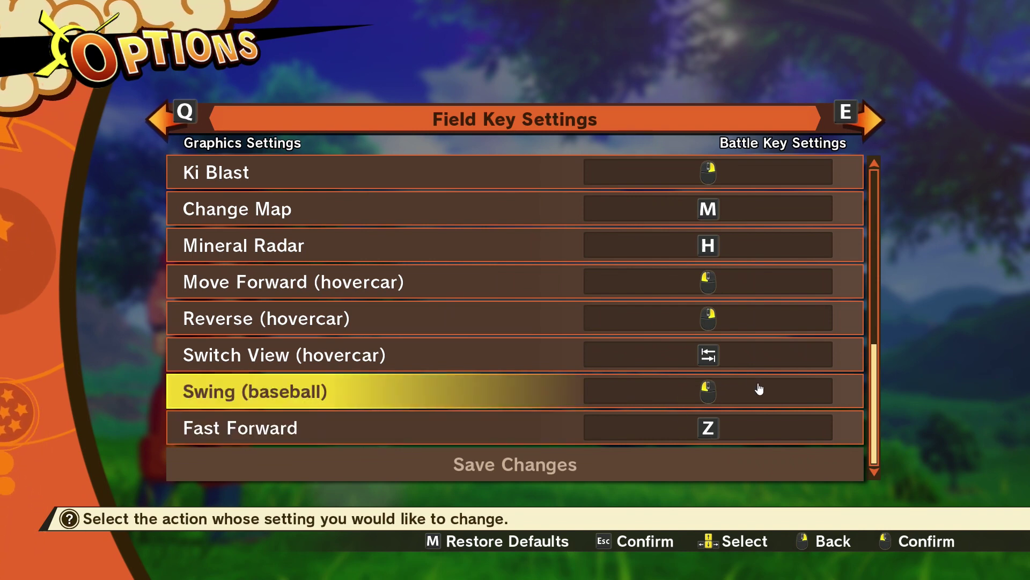
{"action": "scroll", "coordinate": [736, 403], "scroll_direction": "up", "scroll_amount": 13}
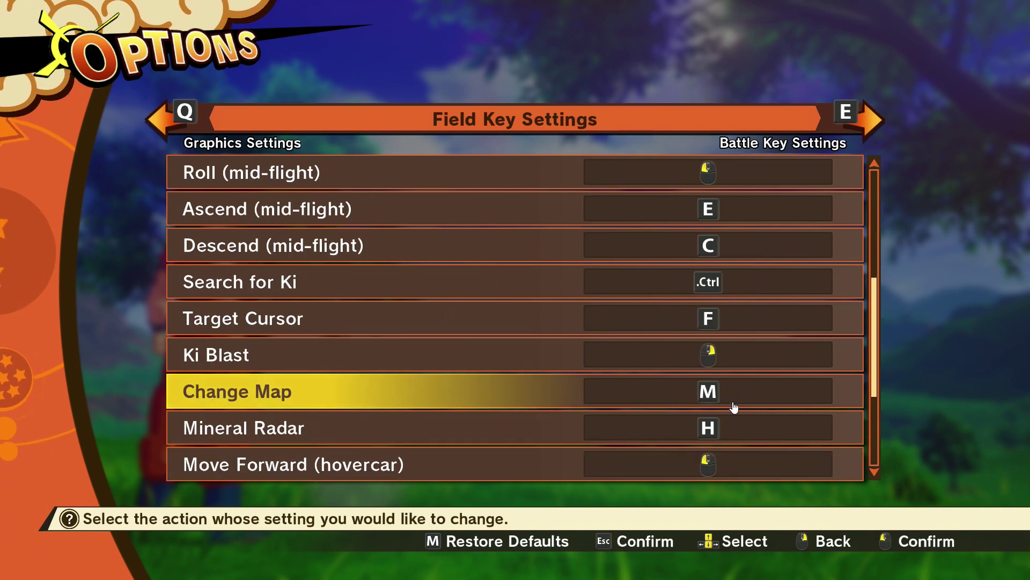
Step: Switch to Battle Key Settings and scroll to Guard (Q), Z Combos (Z), Super Attack Palette (V)
{"action": "left_click", "coordinate": [825, 141]}
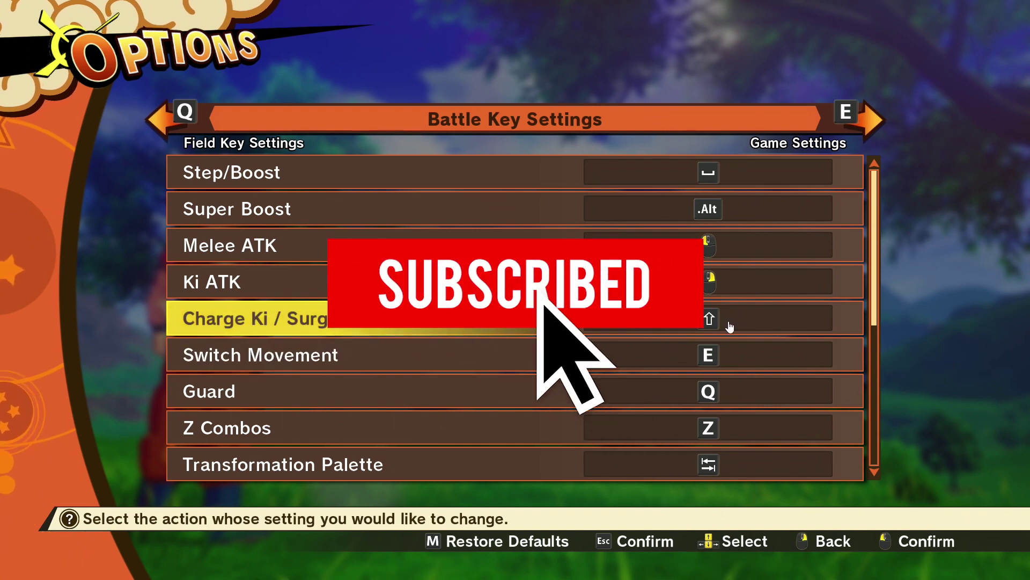
{"action": "scroll", "coordinate": [623, 333], "scroll_direction": "down", "scroll_amount": 1}
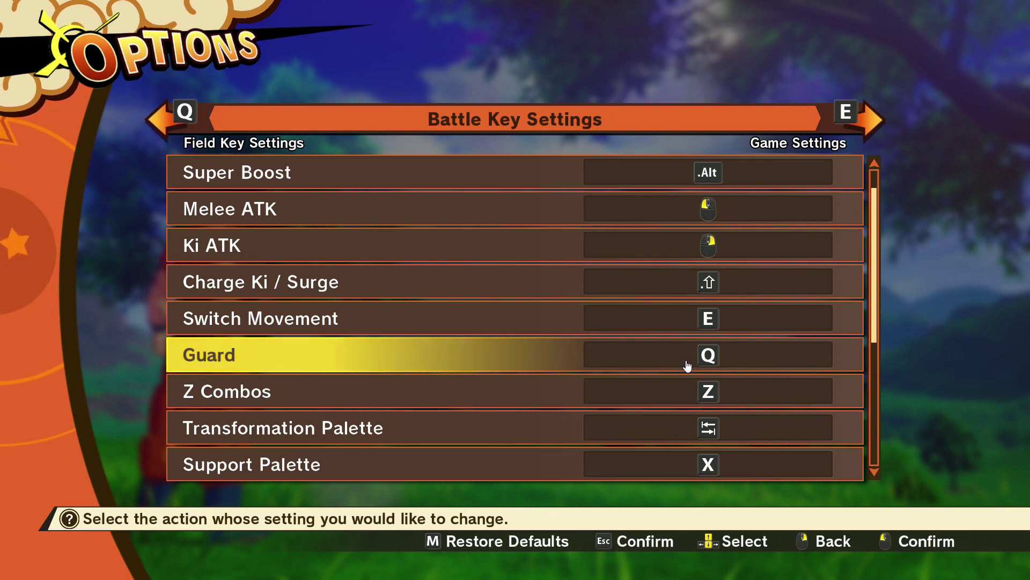
{"action": "scroll", "coordinate": [692, 398], "scroll_direction": "down", "scroll_amount": 1}
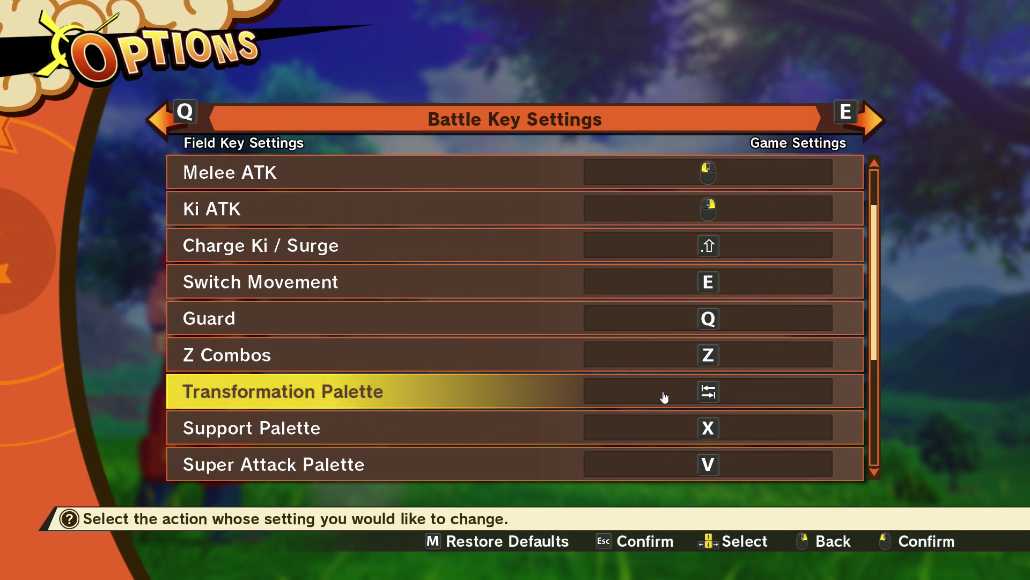
Step: Scroll the battle bindings to the bottom and back, then select Switch Movement (E) for rebinding
{"action": "scroll", "coordinate": [665, 397], "scroll_direction": "down", "scroll_amount": 1}
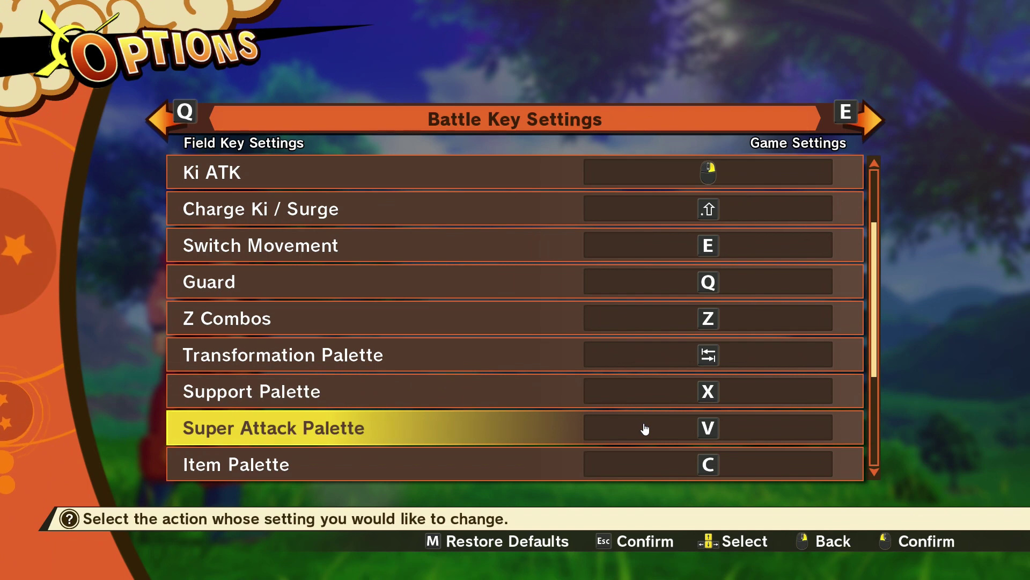
{"action": "scroll", "coordinate": [646, 427], "scroll_direction": "down", "scroll_amount": 1}
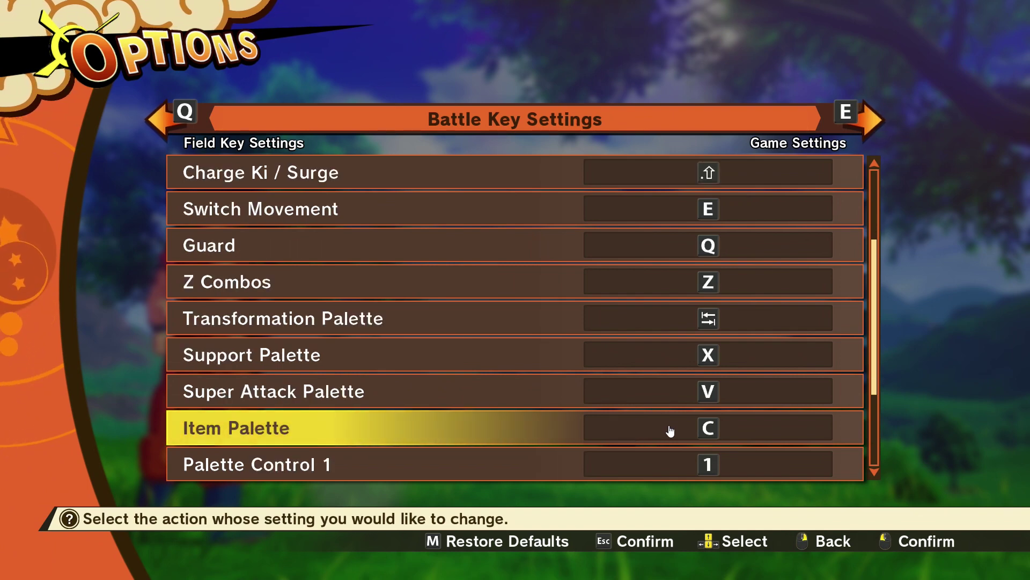
{"action": "scroll", "coordinate": [671, 430], "scroll_direction": "down", "scroll_amount": 4}
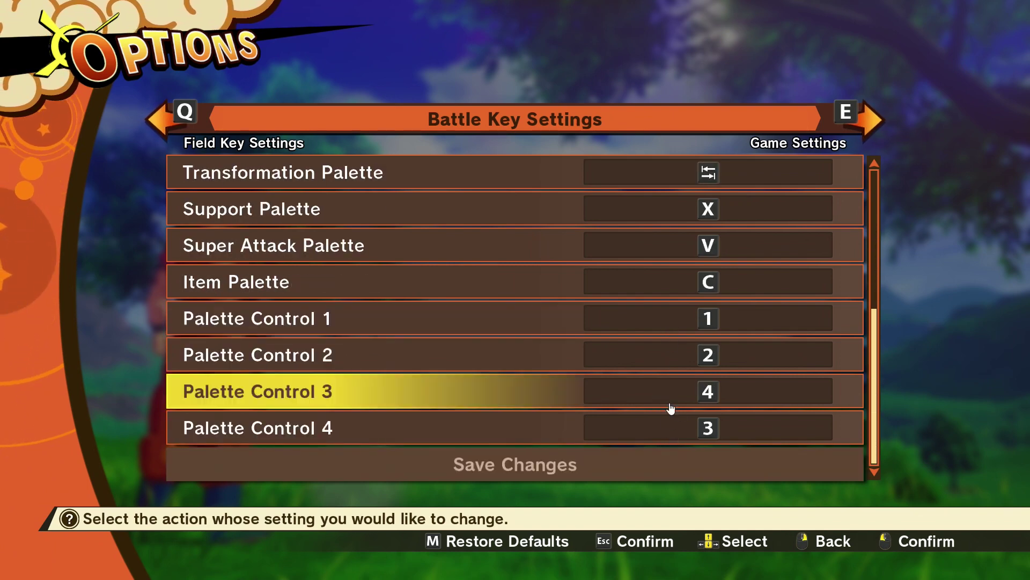
{"action": "scroll", "coordinate": [736, 384], "scroll_direction": "up", "scroll_amount": 8}
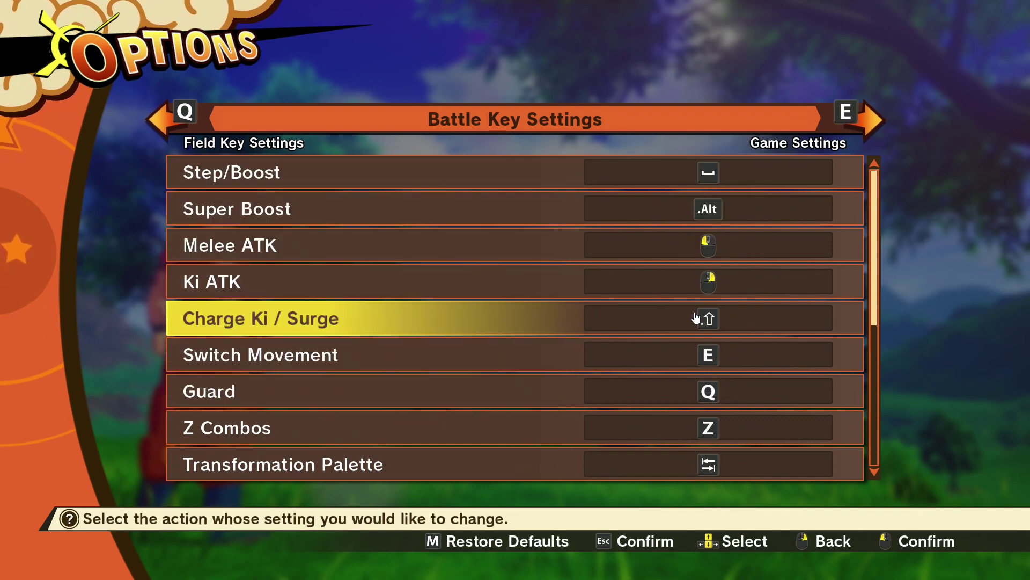
{"action": "left_click", "coordinate": [646, 364]}
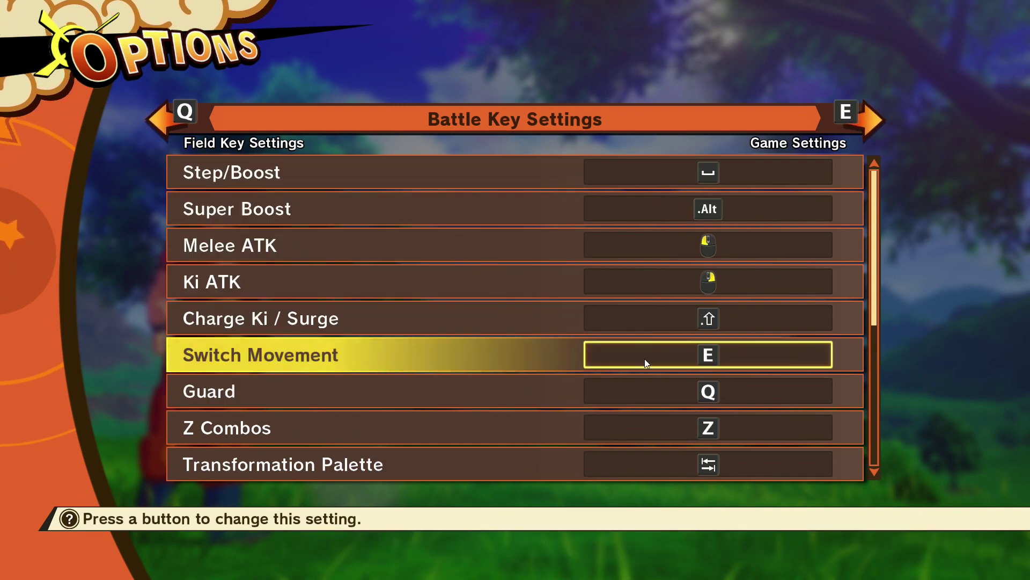
Step: Abandon rebinding Switch Movement so it stays on E, then move to Game Settings
{"action": "left_click", "coordinate": [654, 361]}
{"action": "key", "text": "Escape"}
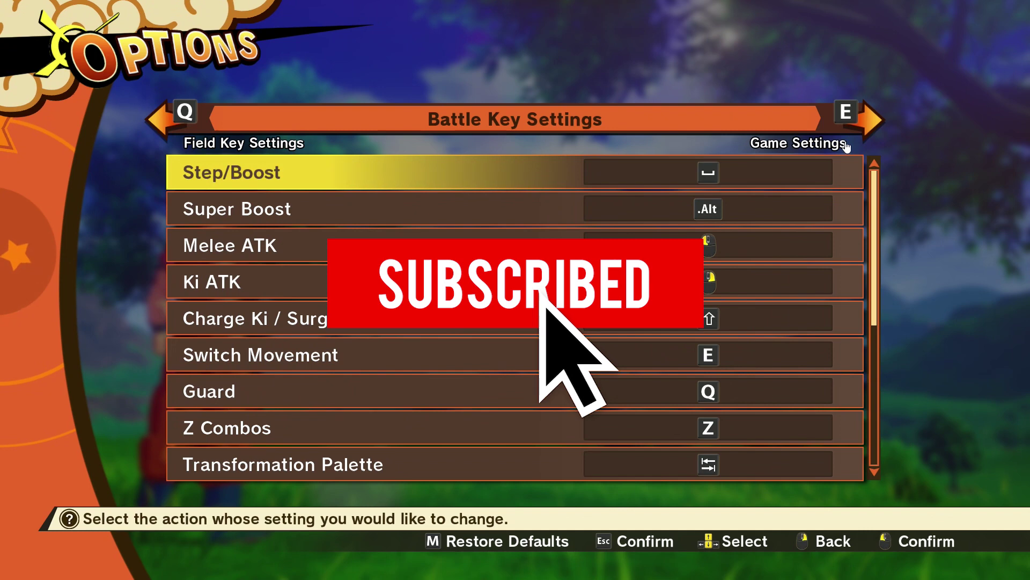
{"action": "key", "text": "e"}
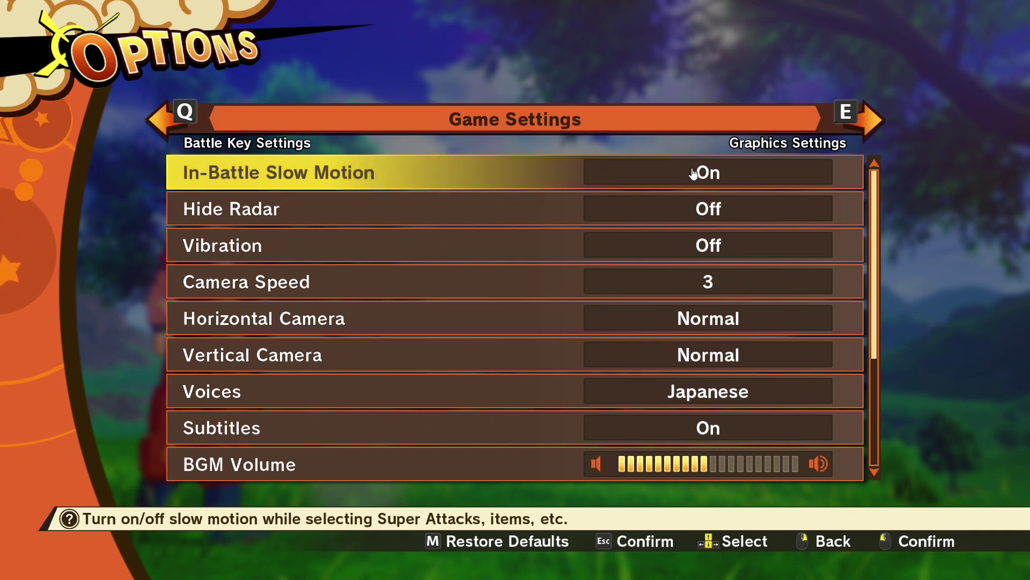
Step: Cycle through the Game, Graphics, Field Key and Battle Key Settings pages, finishing on Battle Key Settings
{"action": "key", "text": "e"}
{"action": "key", "text": "e"}
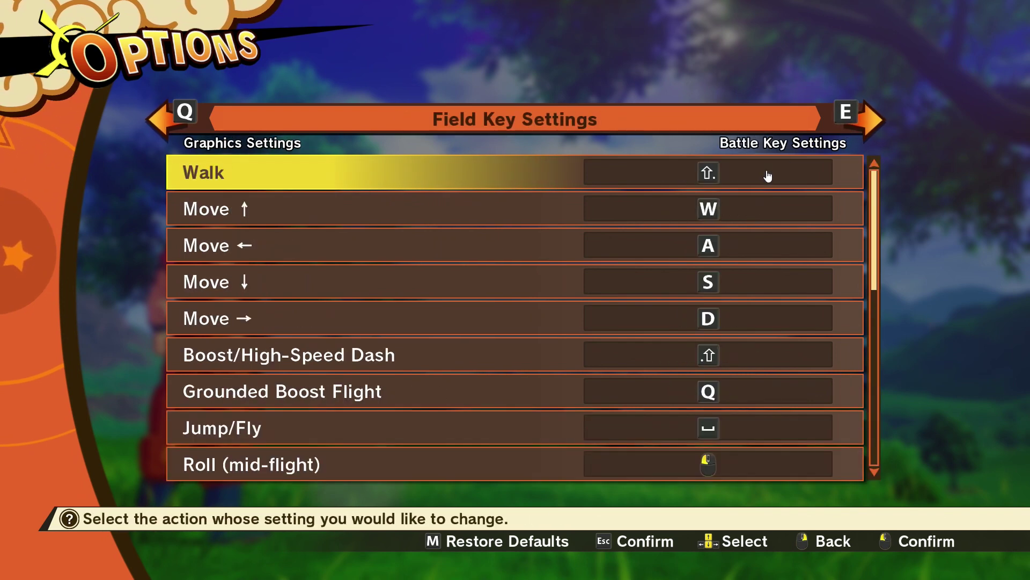
{"action": "key", "text": "e"}
{"action": "key", "text": "e"}
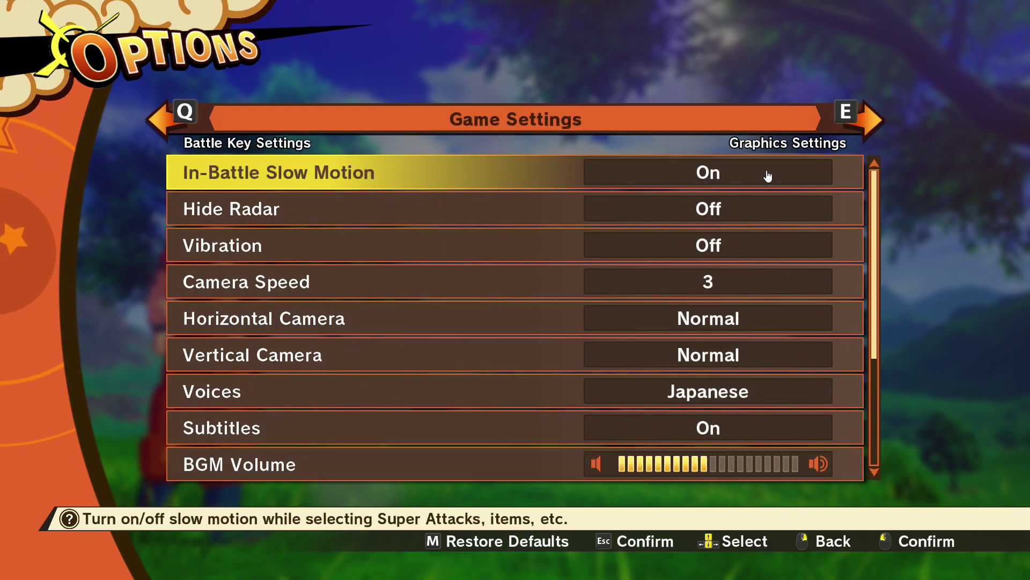
{"action": "key", "text": "e"}
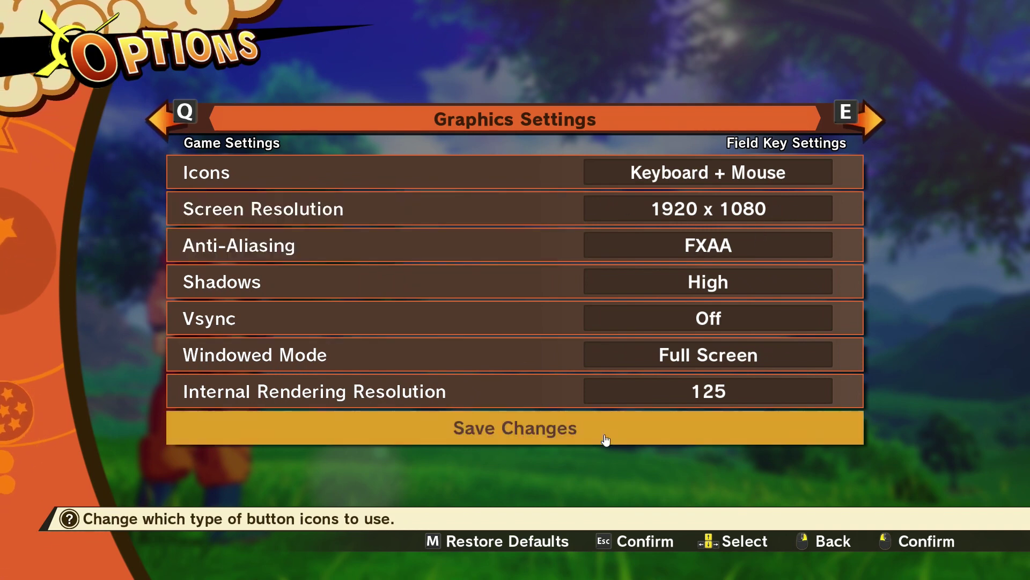
{"action": "key", "text": "e"}
{"action": "key", "text": "e"}
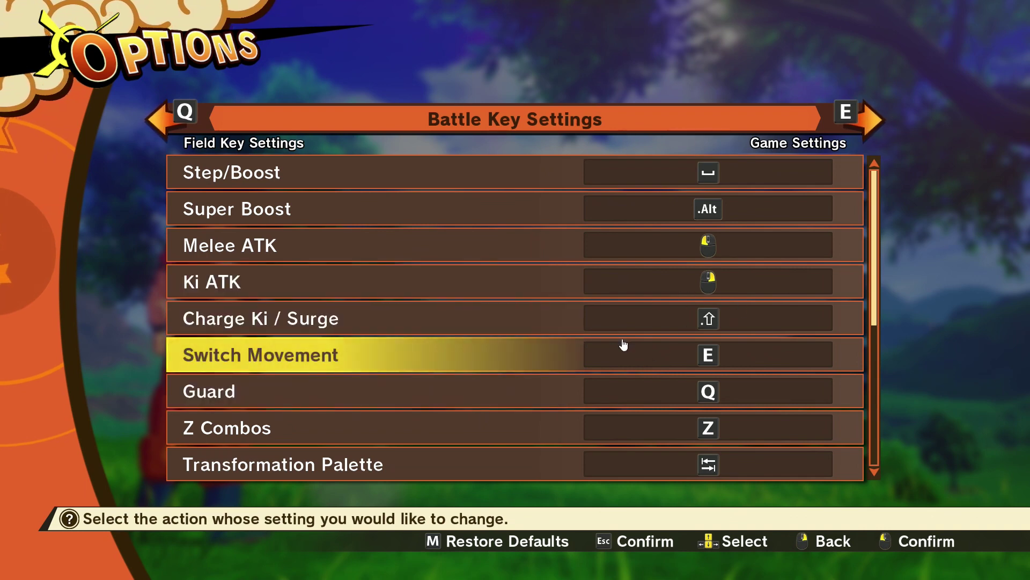
{"action": "key", "text": "e"}
{"action": "key", "text": "e"}
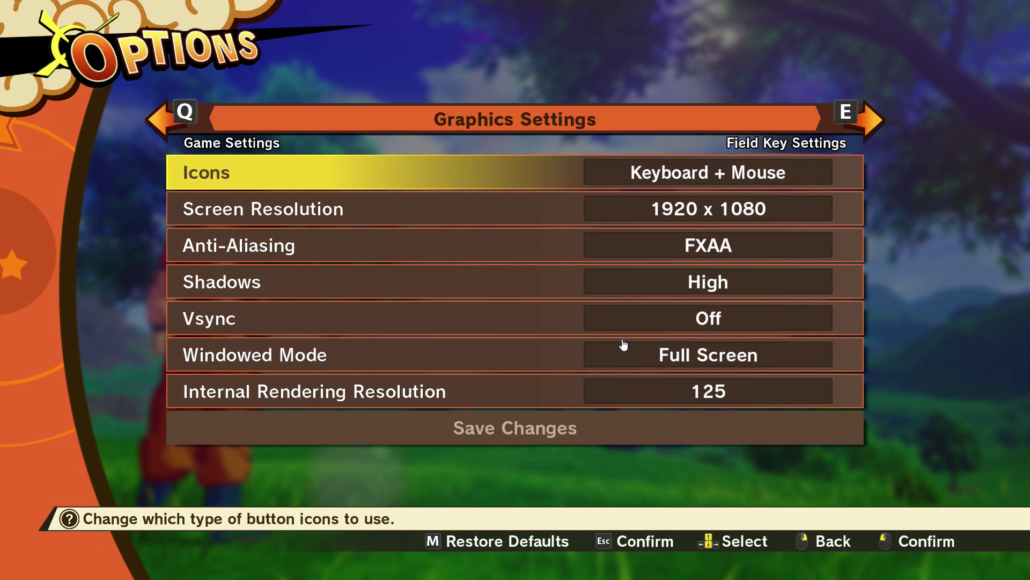
{"action": "key", "text": "e"}
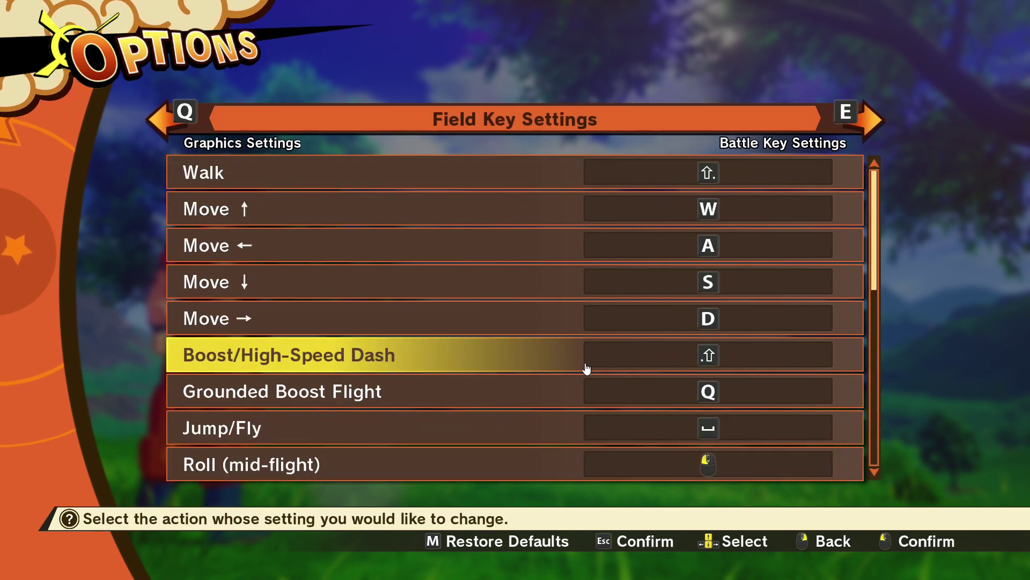
{"action": "key", "text": "e"}
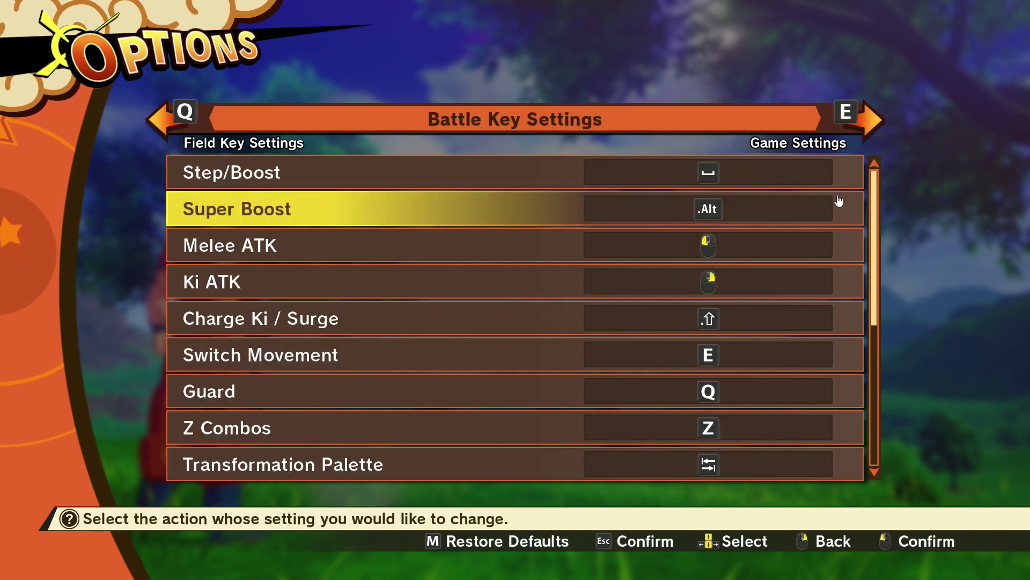